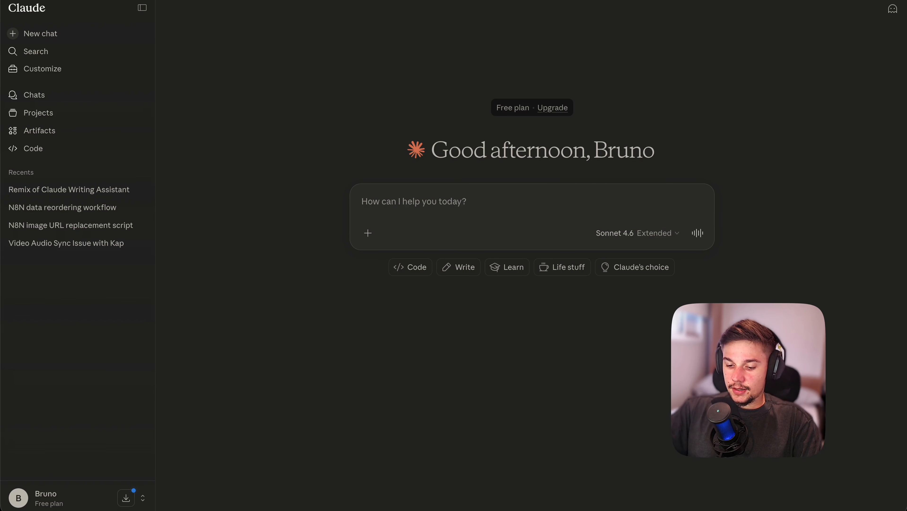
Step: Ask "O que é wordpress?" in a new chat and read through the answer to its closing summary
{"action": "type", "text": "O que é"}
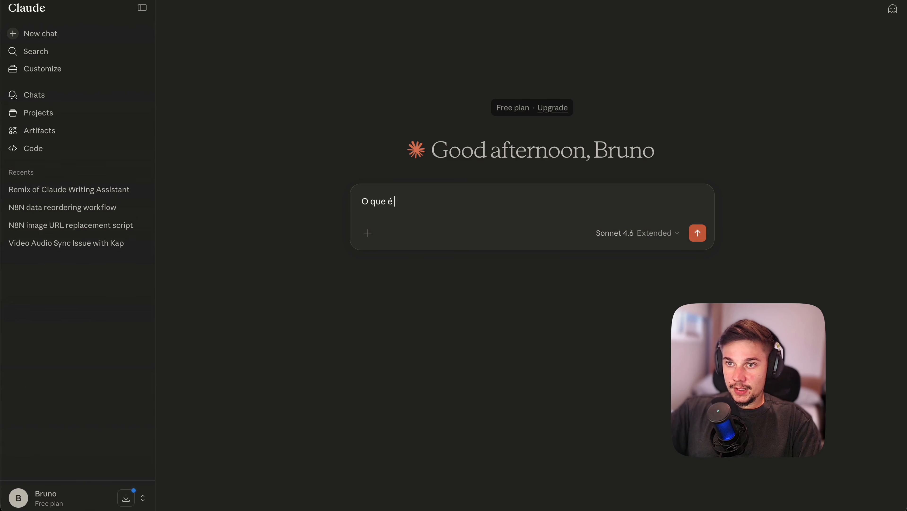
{"action": "type", "text": " word"}
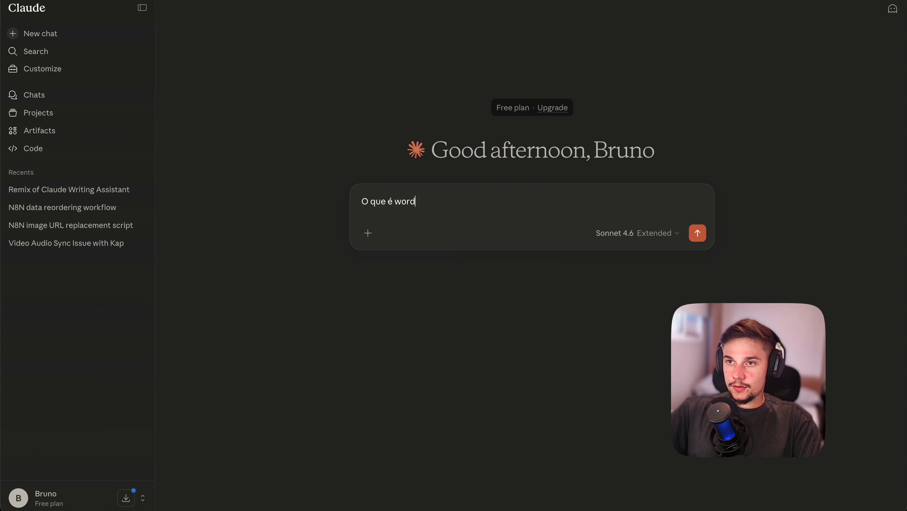
{"action": "type", "text": "press?"}
{"action": "key", "text": "Return"}
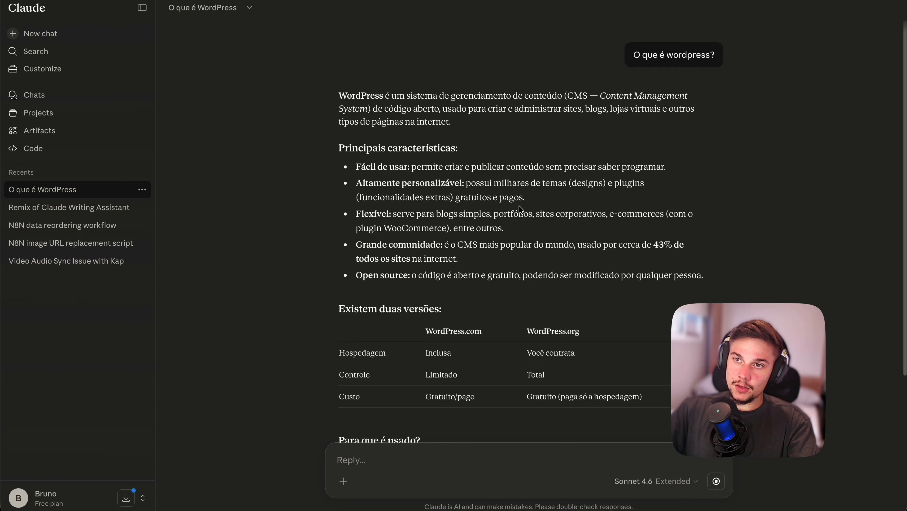
{"action": "scroll", "coordinate": [544, 213], "scroll_direction": "down", "scroll_amount": 6}
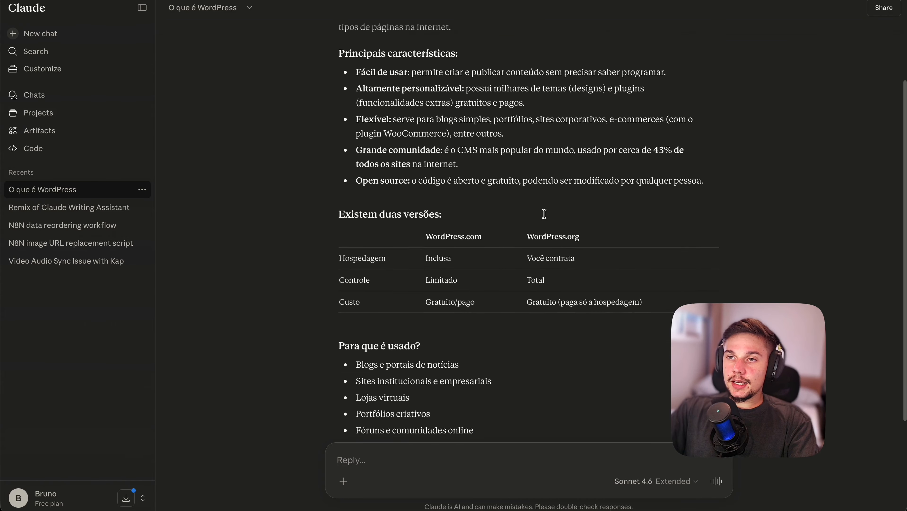
{"action": "scroll", "coordinate": [544, 214], "scroll_direction": "up", "scroll_amount": 6}
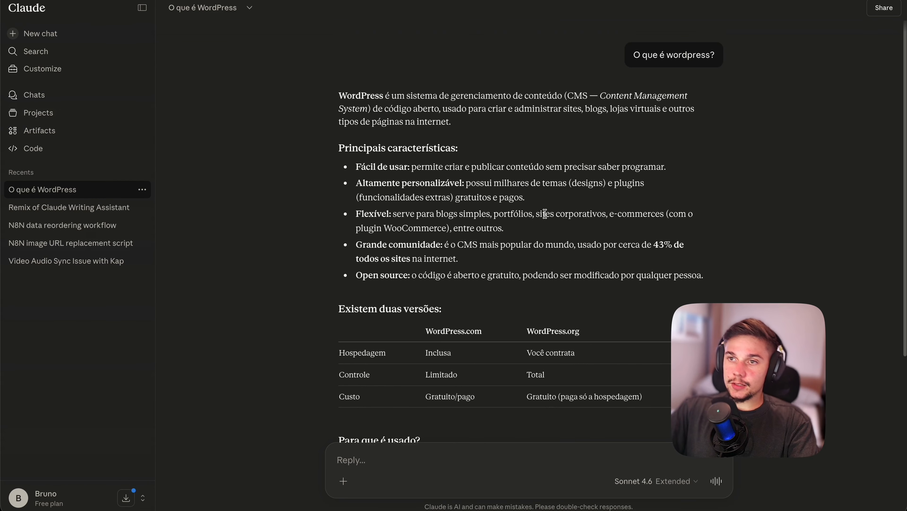
{"action": "scroll", "coordinate": [544, 214], "scroll_direction": "down", "scroll_amount": 6}
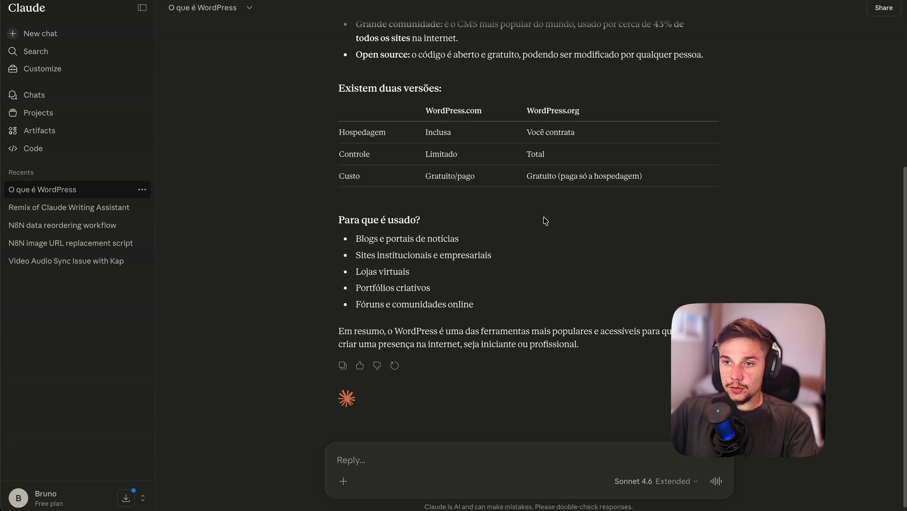
{"action": "scroll", "coordinate": [511, 244], "scroll_direction": "up", "scroll_amount": 6}
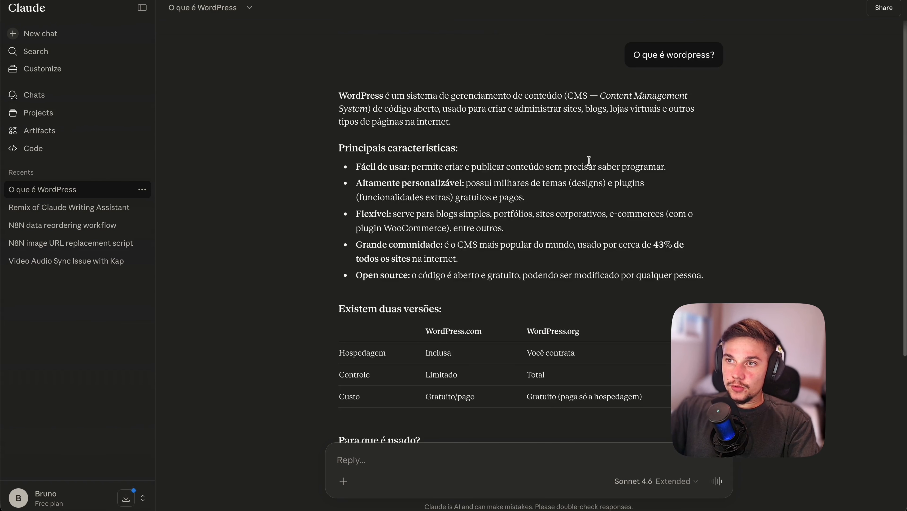
{"action": "scroll", "coordinate": [543, 168], "scroll_direction": "down", "scroll_amount": 6}
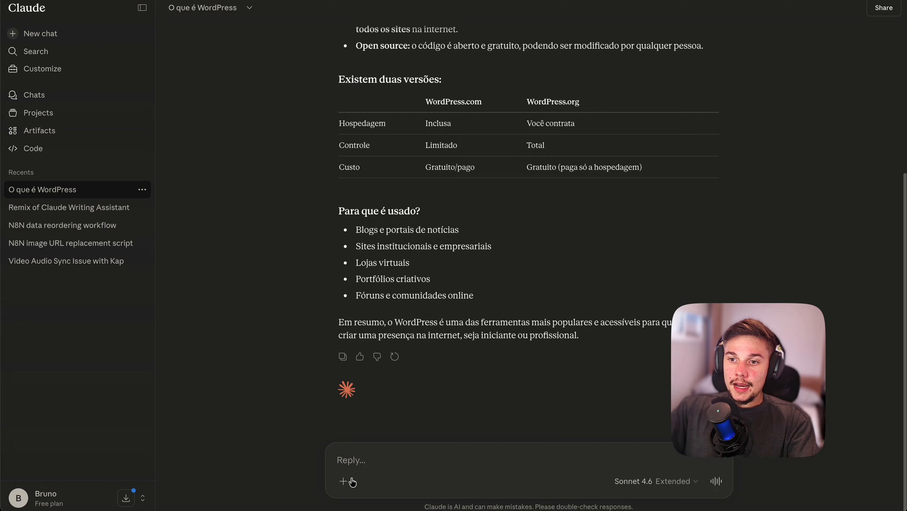
Step: Review the extra options for the reply, view the featured connectors directory, and close it without adding any connector
{"action": "left_click", "coordinate": [345, 482]}
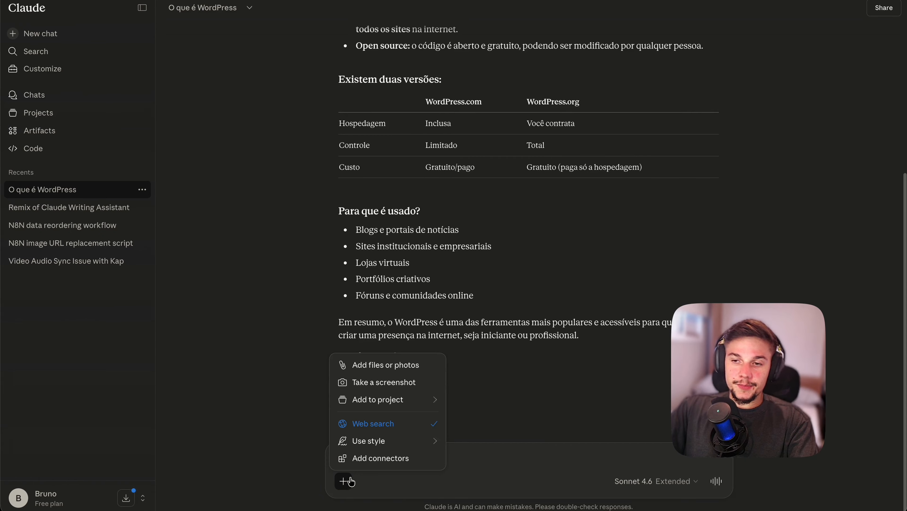
{"action": "mouse_move", "coordinate": [398, 408]}
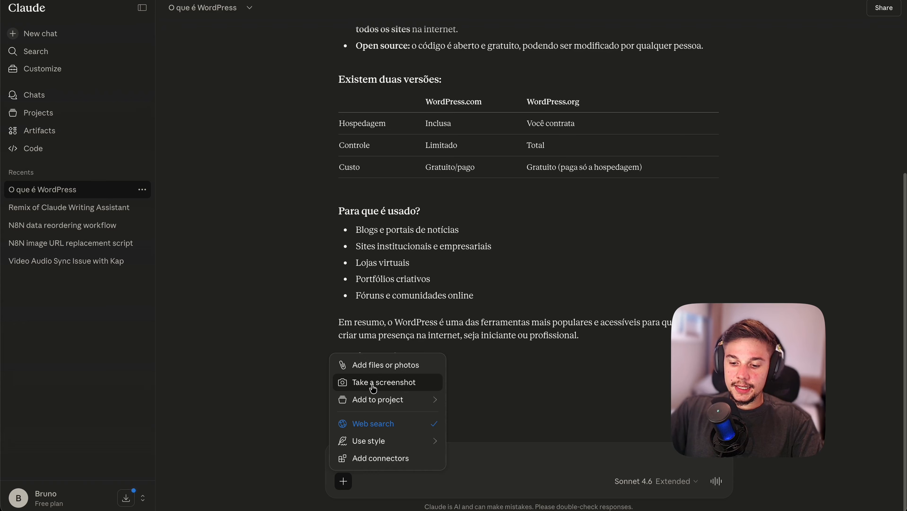
{"action": "mouse_move", "coordinate": [321, 370]}
{"action": "left_mouse_down"}
{"action": "mouse_move", "coordinate": [463, 392]}
{"action": "mouse_move", "coordinate": [324, 410]}
{"action": "left_mouse_up"}
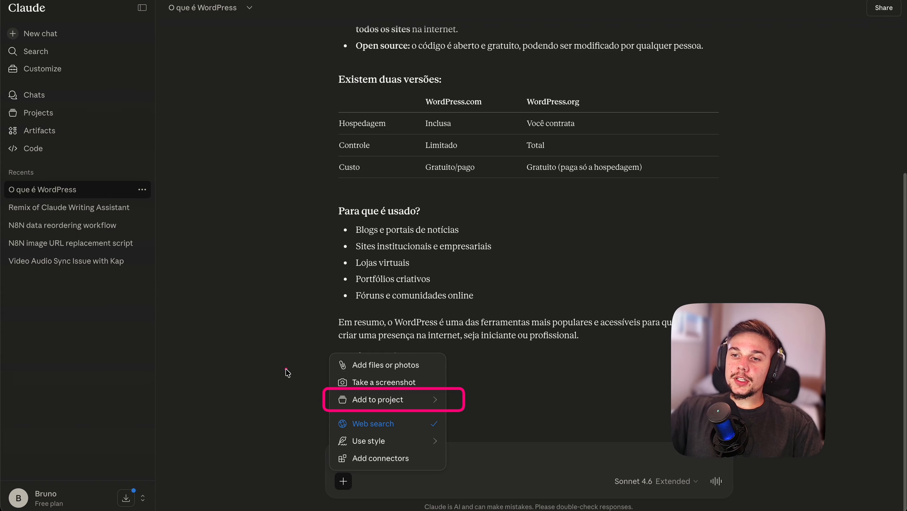
{"action": "left_click_drag", "start_coordinate": [286, 369], "coordinate": [315, 387]}
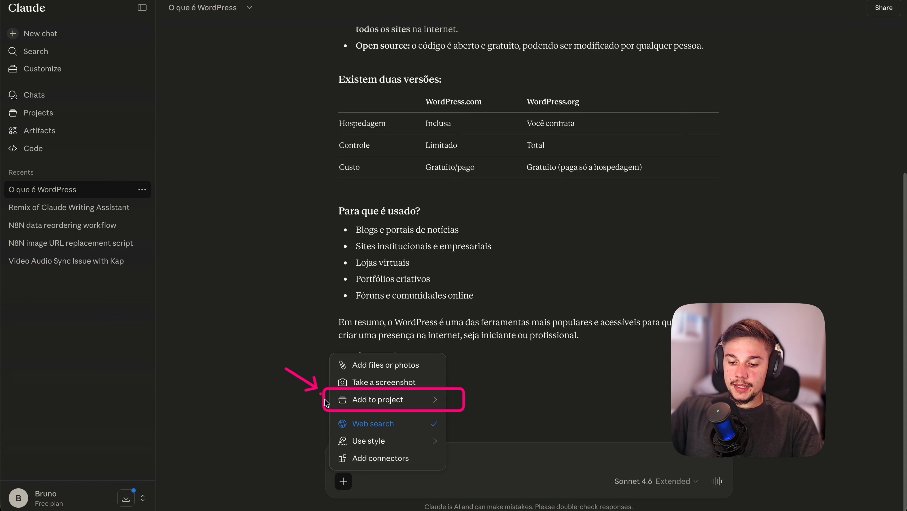
{"action": "mouse_move", "coordinate": [320, 414]}
{"action": "left_mouse_down"}
{"action": "mouse_move", "coordinate": [373, 448]}
{"action": "mouse_move", "coordinate": [468, 476]}
{"action": "left_mouse_up"}
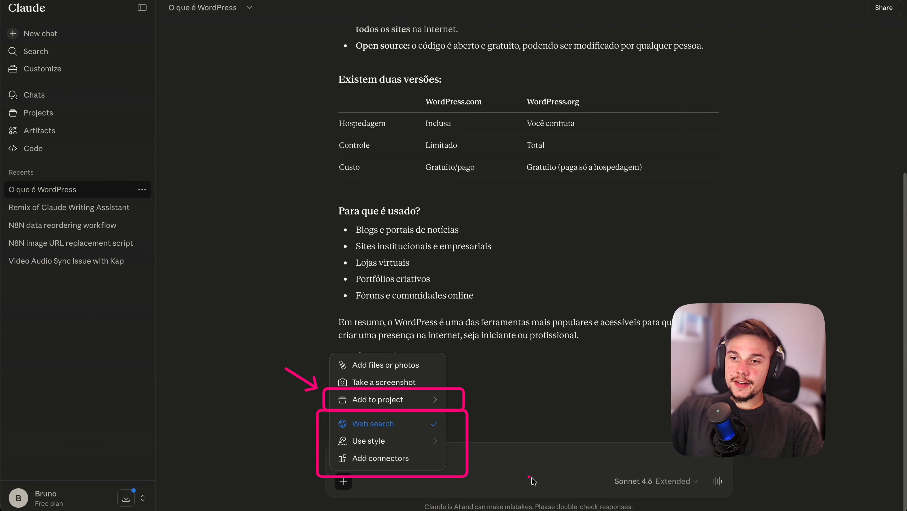
{"action": "mouse_move", "coordinate": [538, 475]}
{"action": "left_mouse_down"}
{"action": "mouse_move", "coordinate": [454, 427]}
{"action": "mouse_move", "coordinate": [531, 465]}
{"action": "mouse_move", "coordinate": [458, 448]}
{"action": "left_mouse_up"}
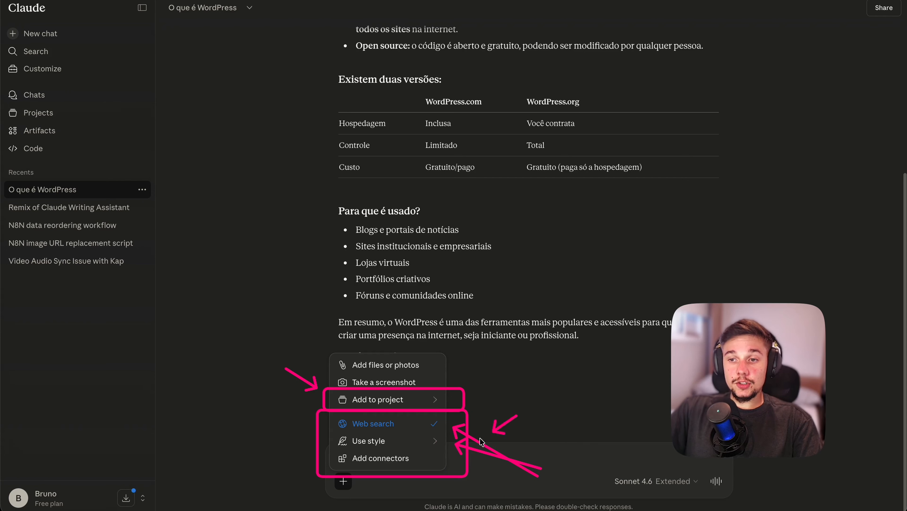
{"action": "left_click_drag", "start_coordinate": [479, 437], "coordinate": [411, 462]}
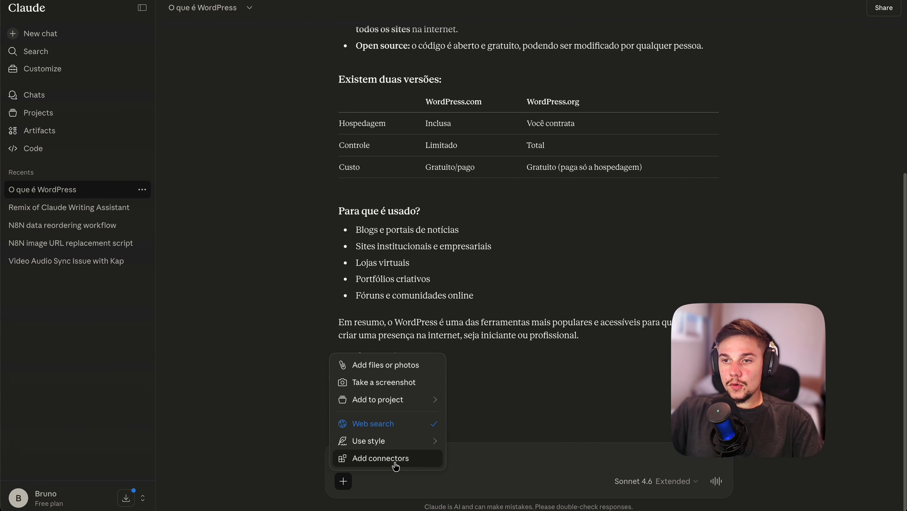
{"action": "left_click", "coordinate": [362, 461]}
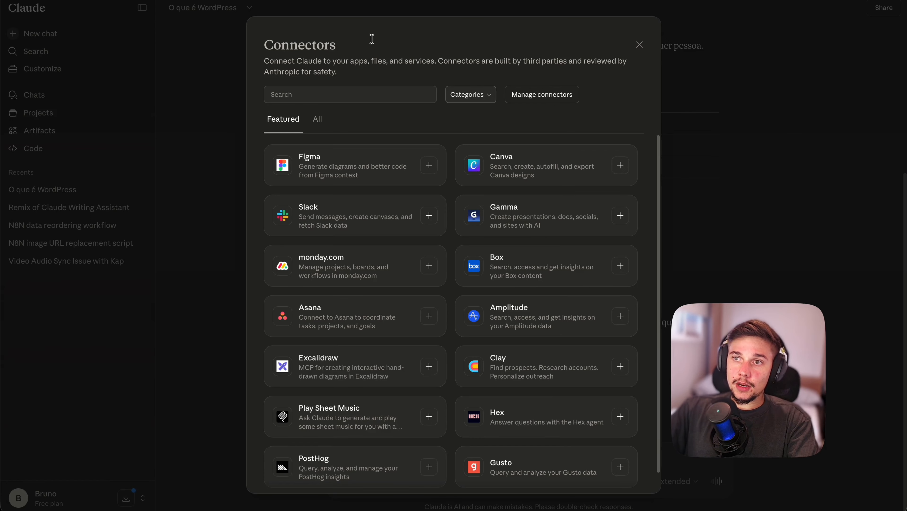
{"action": "left_click", "coordinate": [639, 44]}
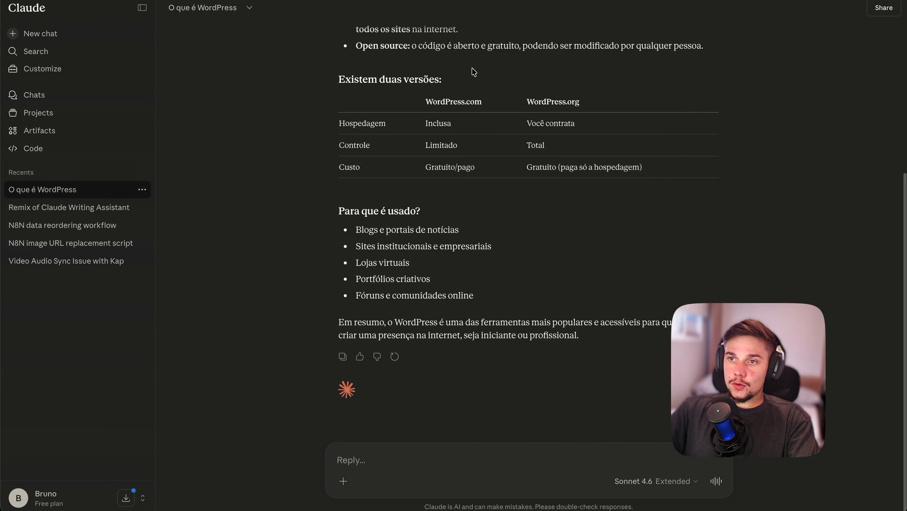
Step: Check the model choices and the extended thinking option for the current chat
{"action": "left_click", "coordinate": [640, 489]}
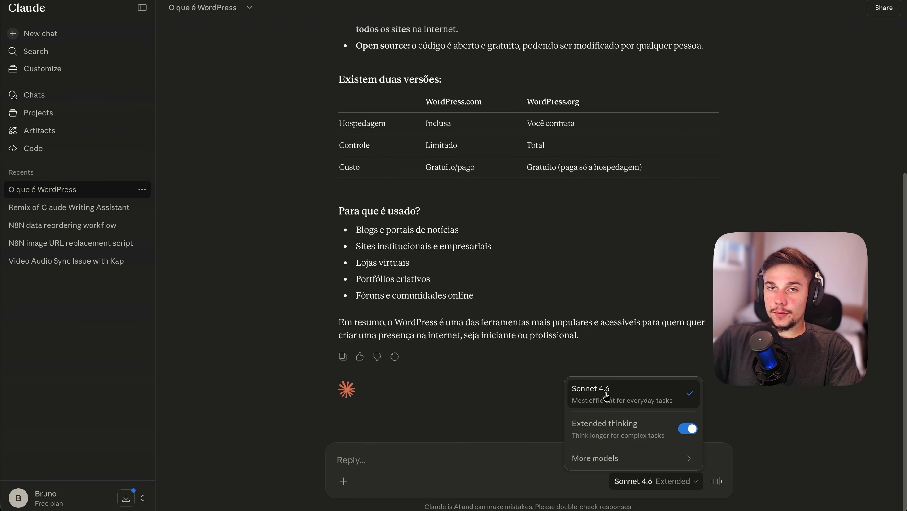
{"action": "mouse_move", "coordinate": [609, 461]}
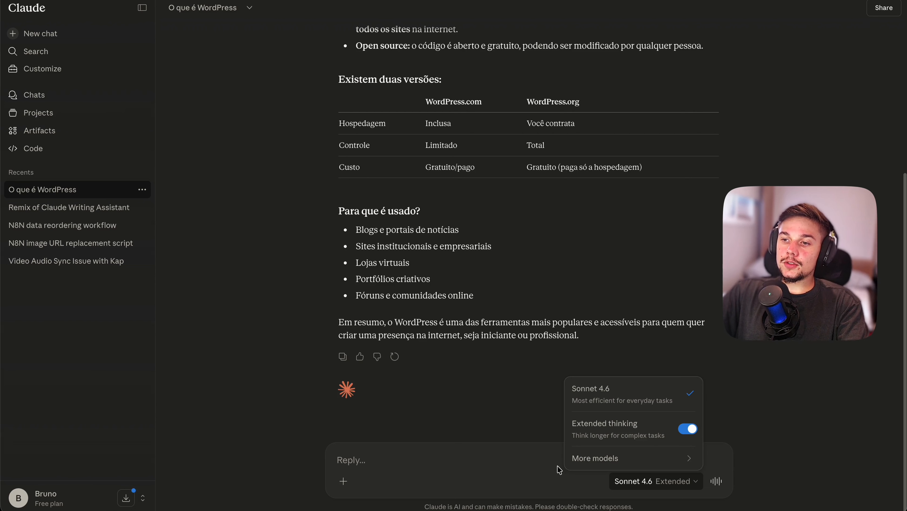
{"action": "left_click", "coordinate": [508, 461]}
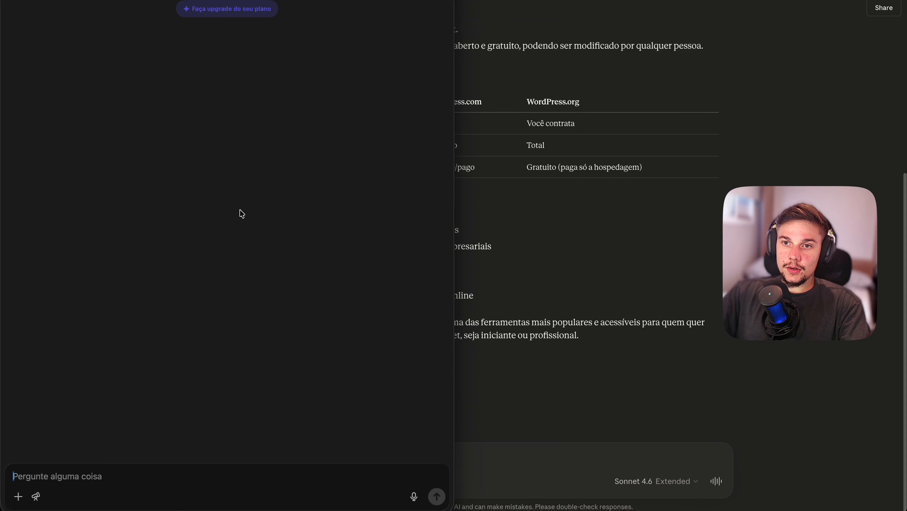
Step: Close the other assistant's chat window and review the model and thinking options once more
{"action": "left_click_drag", "start_coordinate": [262, 0], "coordinate": [251, 0]}
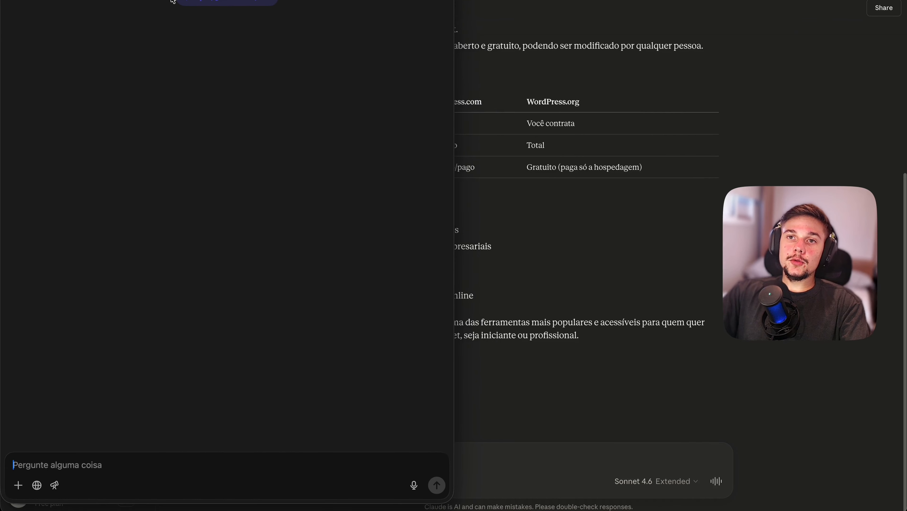
{"action": "key", "text": "super+w"}
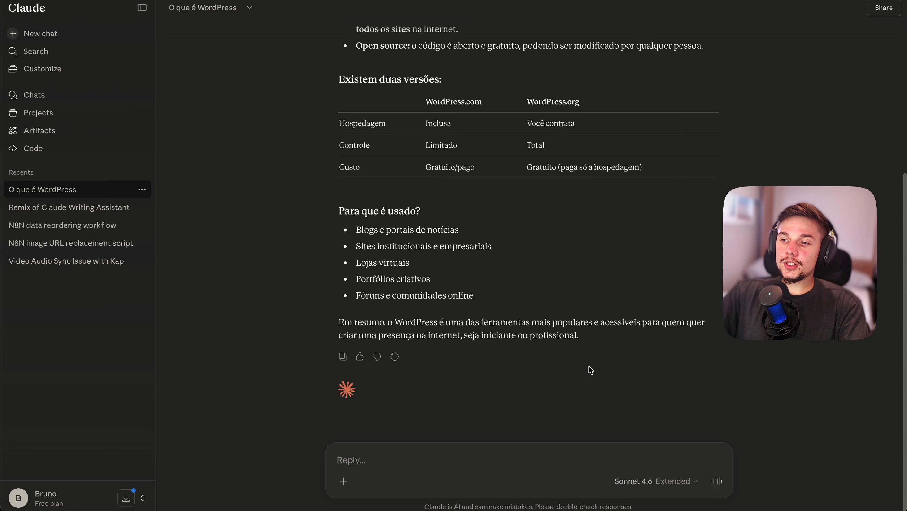
{"action": "left_click", "coordinate": [679, 483]}
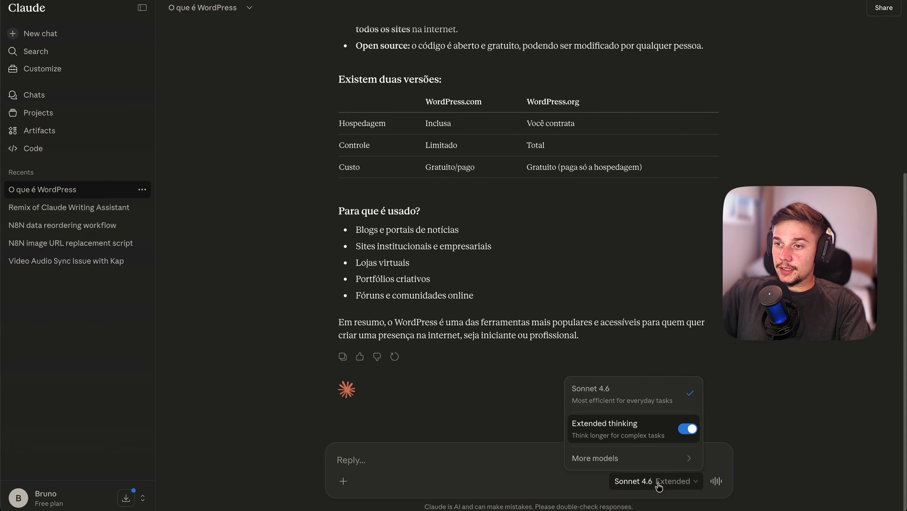
{"action": "left_click", "coordinate": [721, 489]}
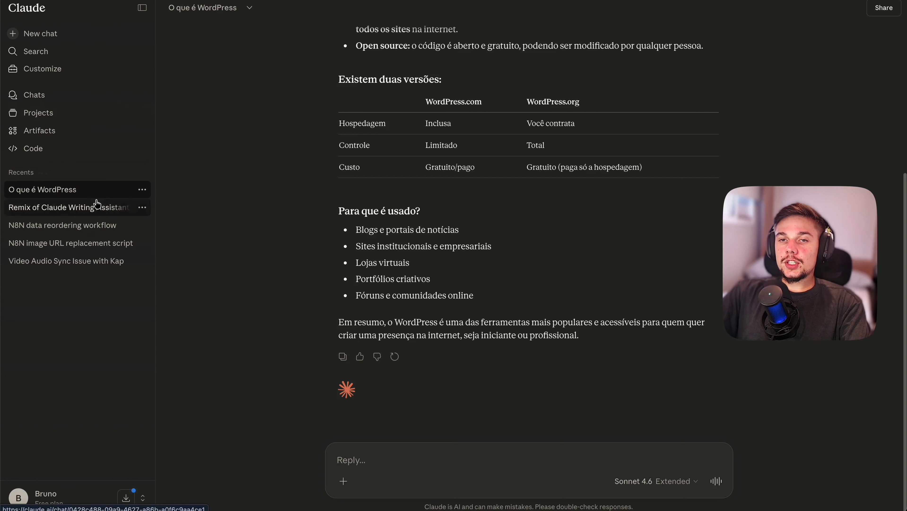
Step: Browse the Chats, Projects and Artifacts pages, including the recent "Remix of Claude Writing Assistant" conversation
{"action": "left_click", "coordinate": [39, 96]}
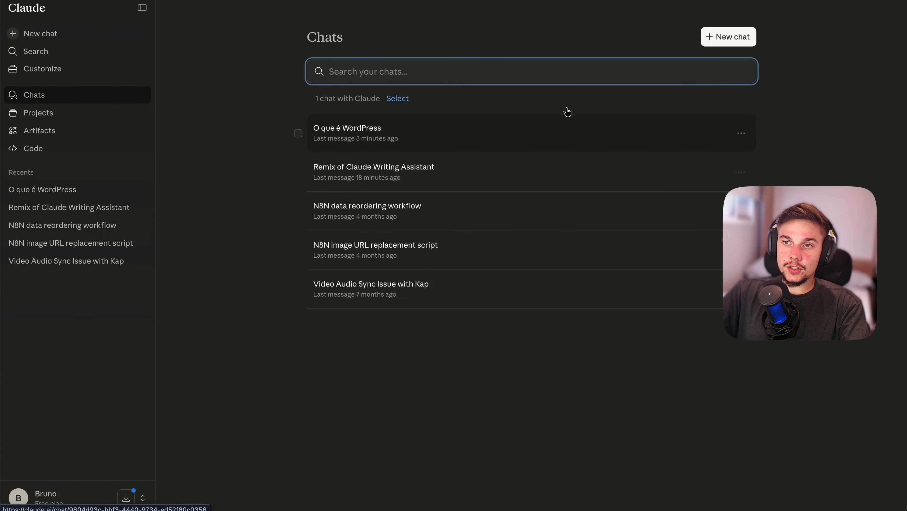
{"action": "left_click", "coordinate": [34, 119]}
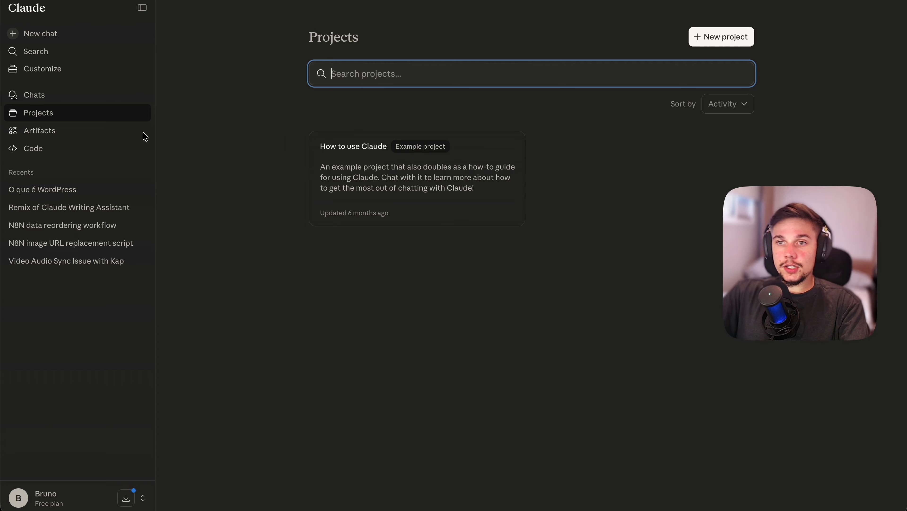
{"action": "left_click", "coordinate": [68, 135]}
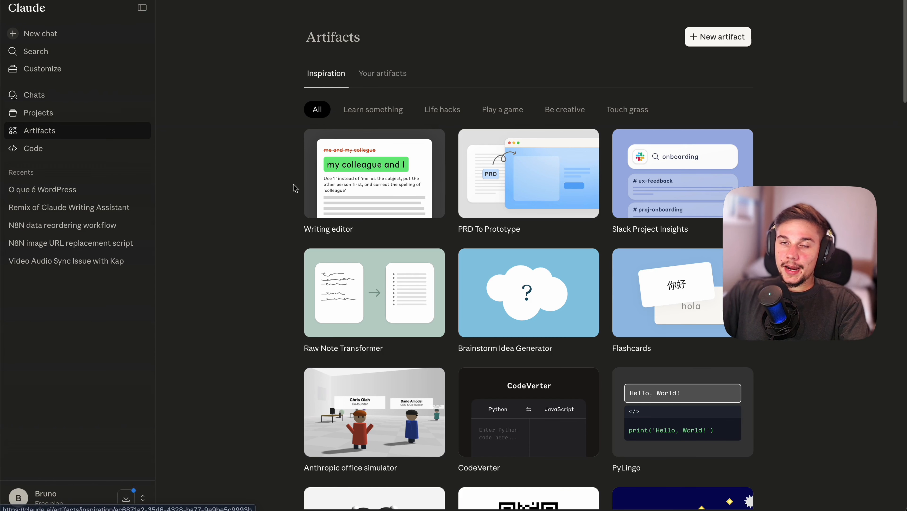
{"action": "left_click", "coordinate": [43, 210]}
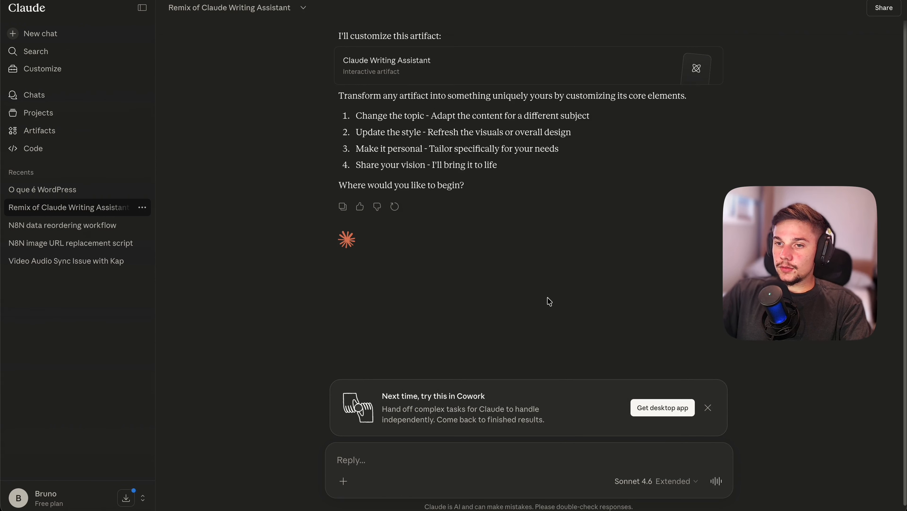
{"action": "left_click", "coordinate": [45, 136]}
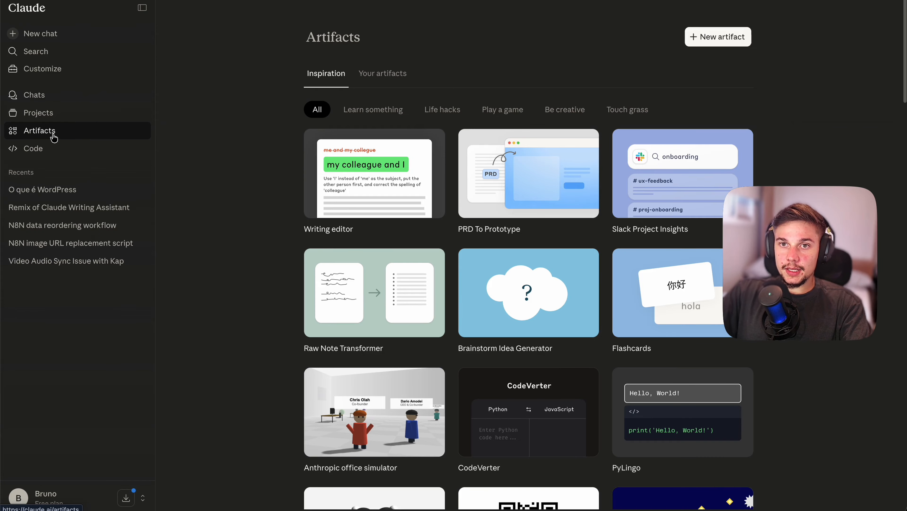
Step: Open the Slack Project Insights artifact and try out its form by adding and removing a second Slack channel
{"action": "left_click", "coordinate": [660, 163]}
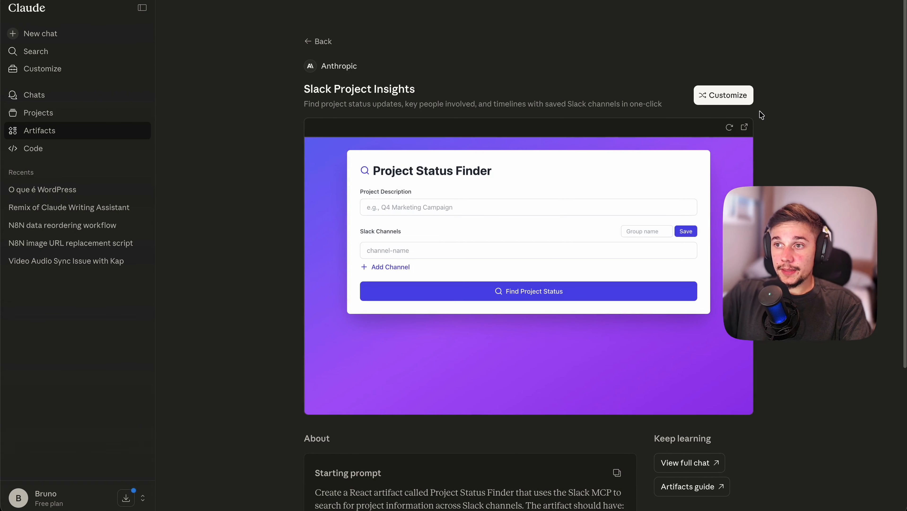
{"action": "left_click", "coordinate": [497, 207]}
{"action": "key", "text": "Tab"}
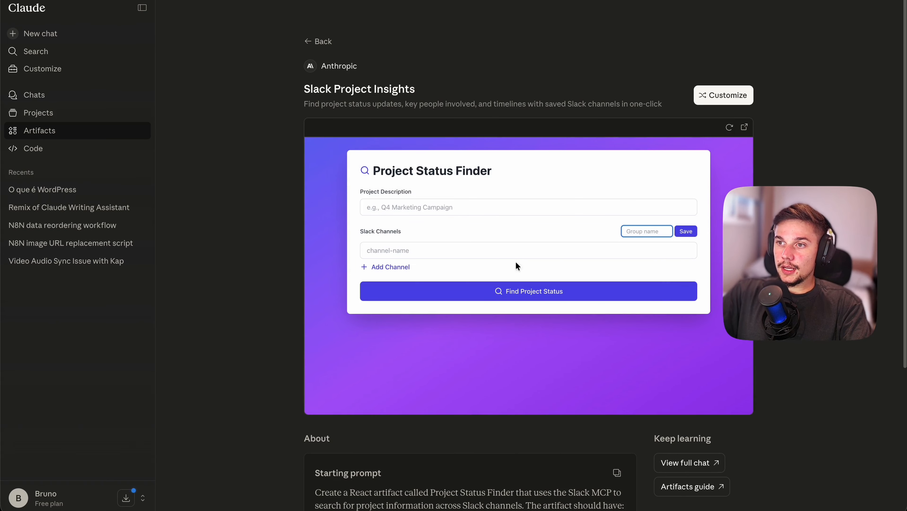
{"action": "left_click", "coordinate": [398, 268]}
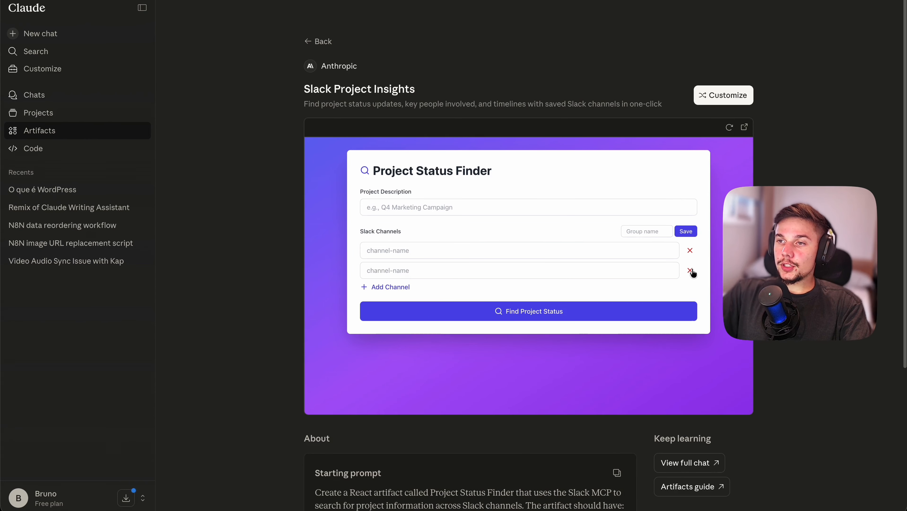
{"action": "left_click", "coordinate": [690, 270]}
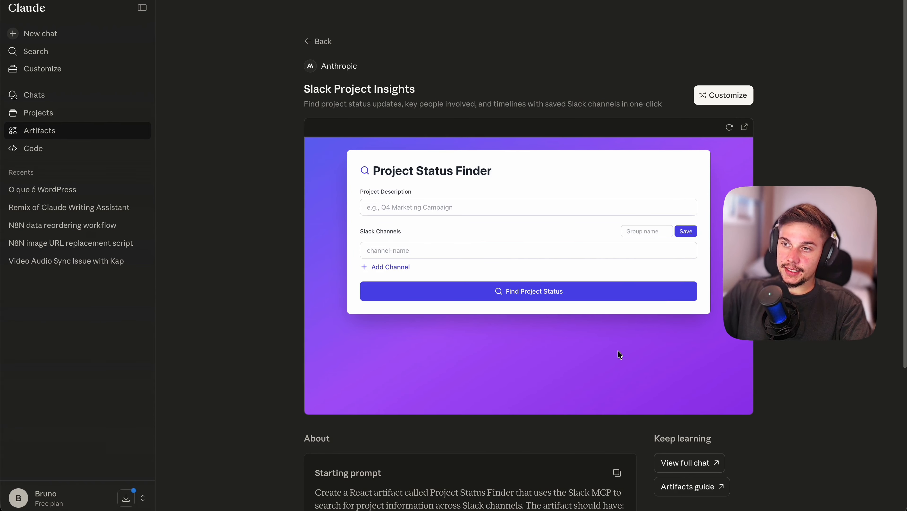
Step: Examine the starting prompt in the About section of the Slack Project Insights artifact
{"action": "scroll", "coordinate": [329, 358], "scroll_direction": "down", "scroll_amount": 5}
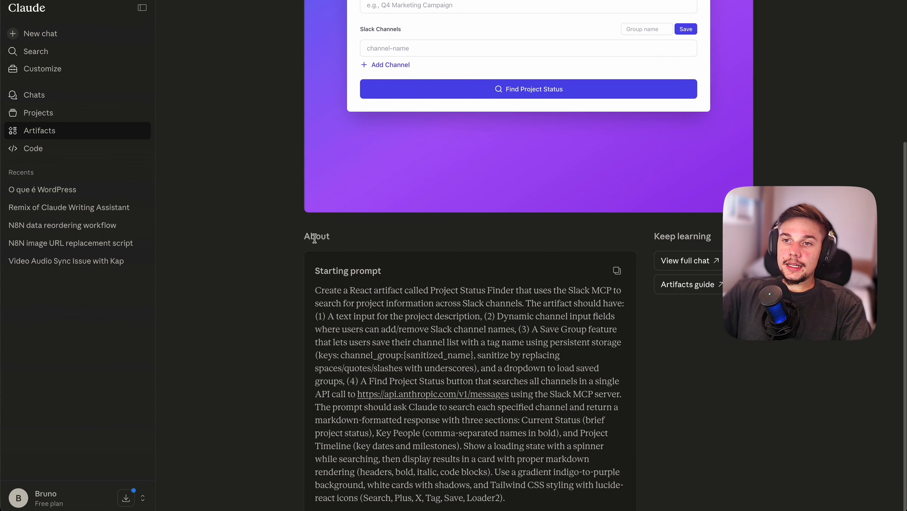
{"action": "left_click_drag", "start_coordinate": [315, 270], "coordinate": [561, 471]}
{"action": "left_click", "coordinate": [621, 298]}
{"action": "scroll", "coordinate": [619, 296], "scroll_direction": "up", "scroll_amount": 5}
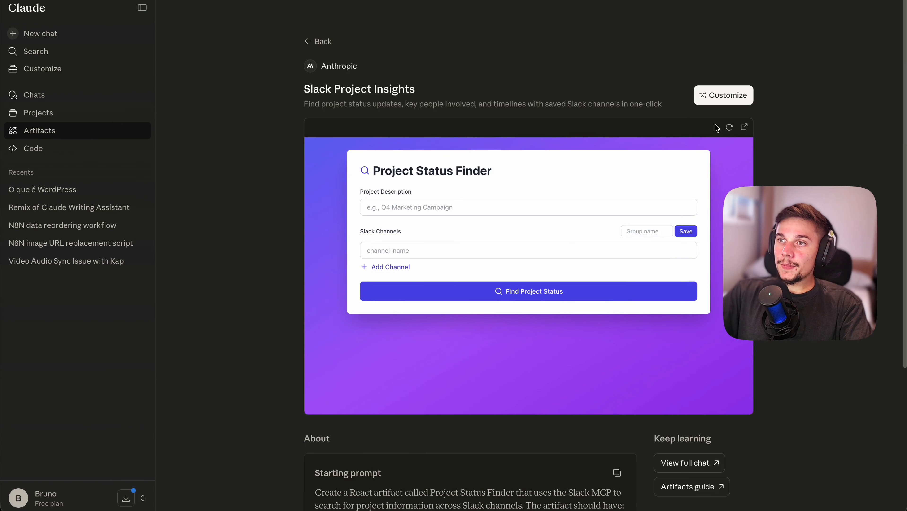
Step: View the Slack Project Insights artifact on its own page, close that page, and start customizing the artifact
{"action": "left_click", "coordinate": [743, 128]}
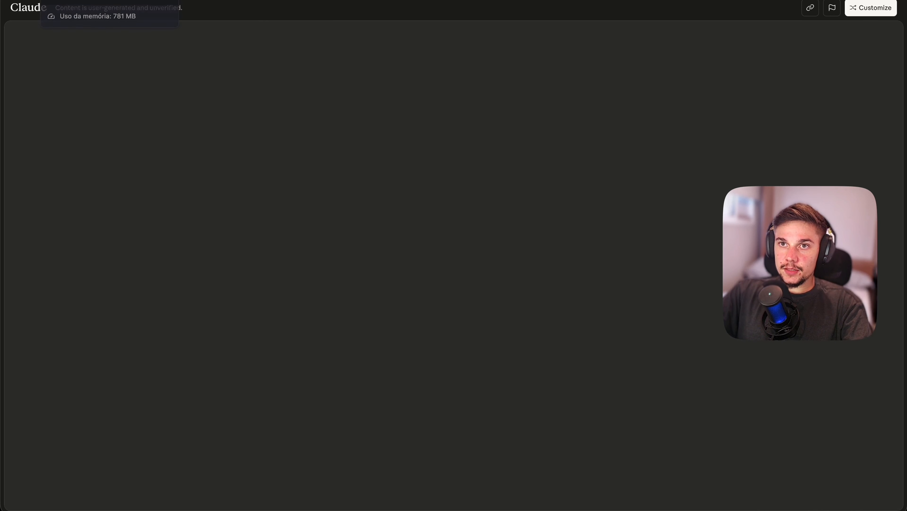
{"action": "key", "text": "super+w"}
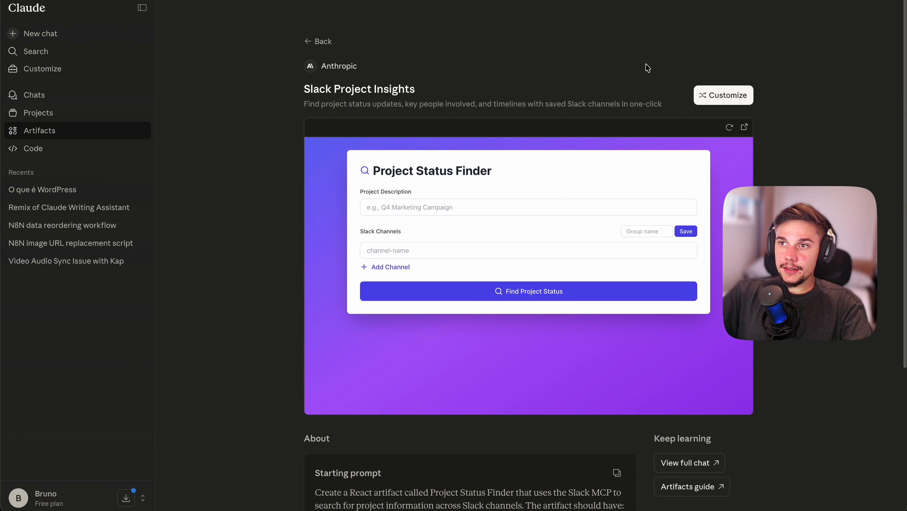
{"action": "left_click", "coordinate": [733, 101]}
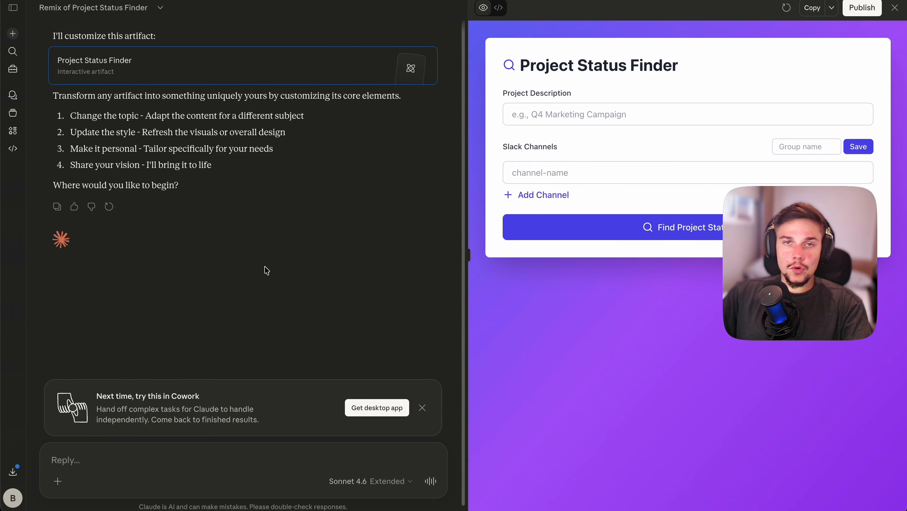
Step: Ask Claude to recolor the whole artifact orange with the prompt "mude a cor para laranja de todo o projeto"
{"action": "left_click", "coordinate": [203, 454]}
{"action": "type", "text": "mude a c"}
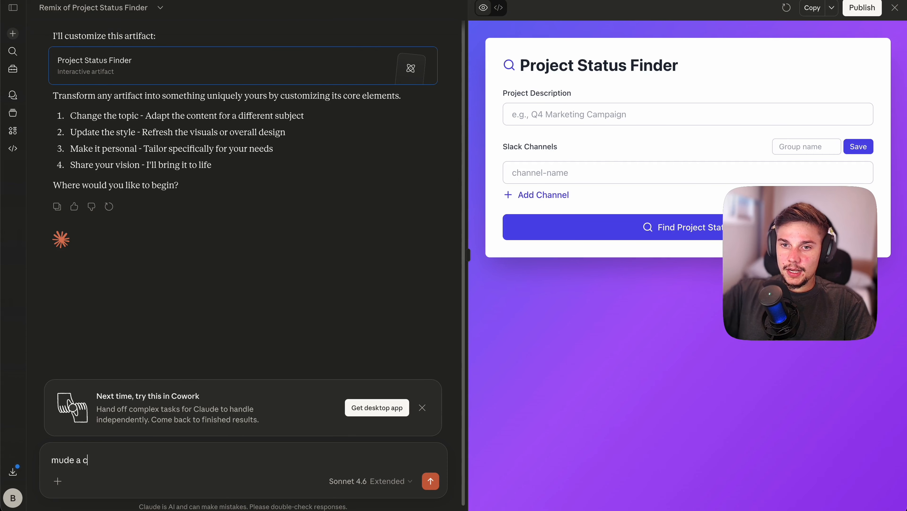
{"action": "type", "text": "or para laran"}
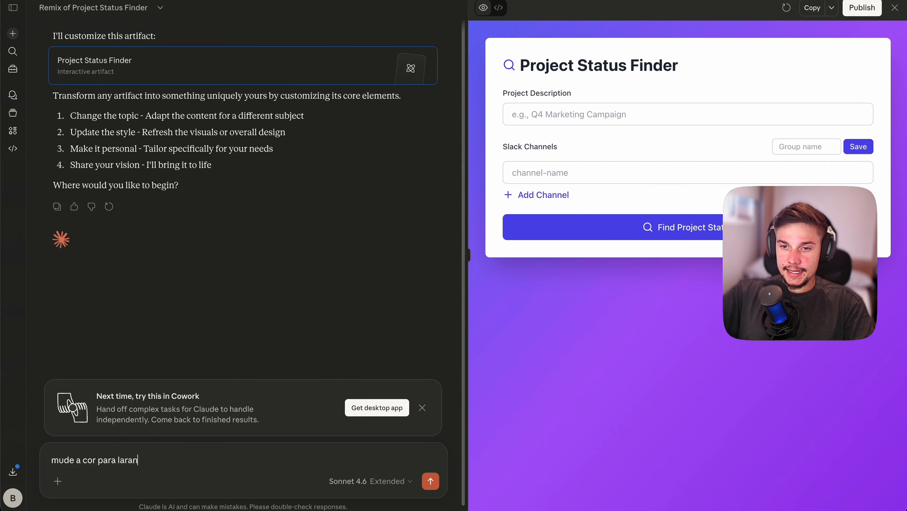
{"action": "type", "text": "ja de todo "}
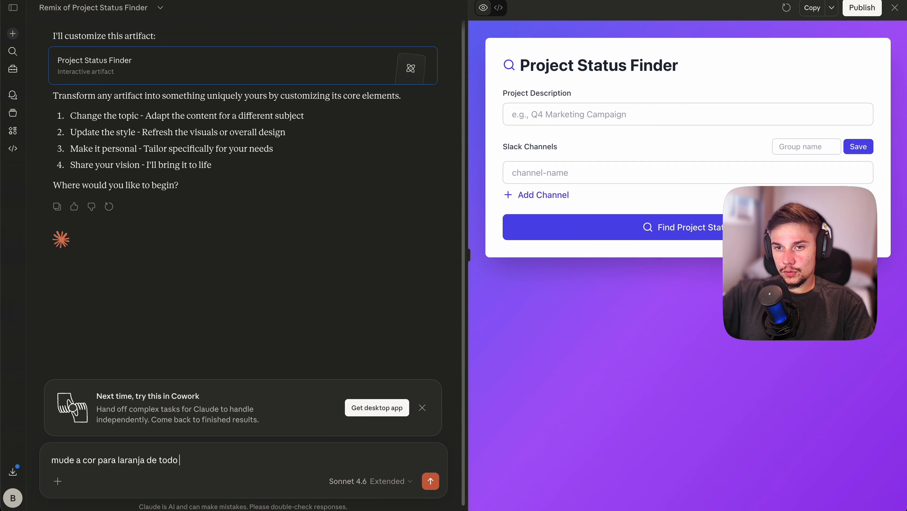
{"action": "type", "text": "o projeto"}
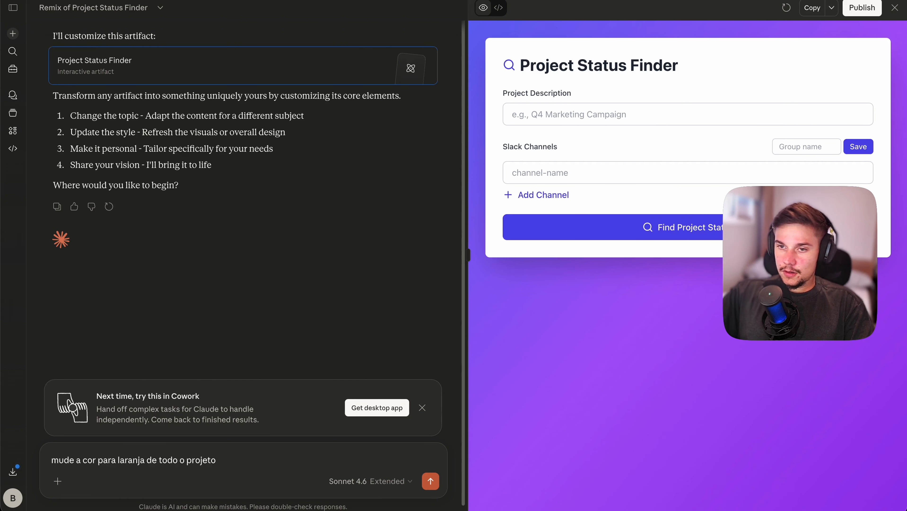
{"action": "key", "text": "Return"}
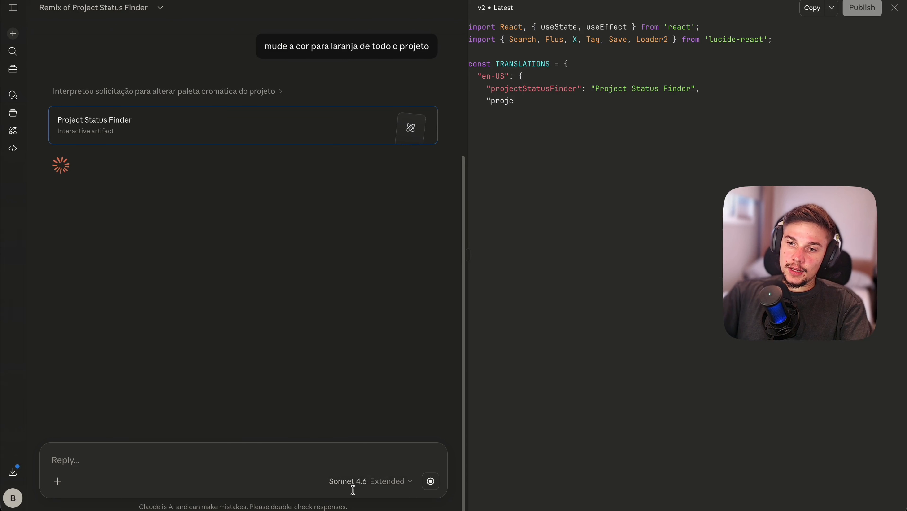
Step: Review the extended thinking option and the additional models available for the artifact conversation
{"action": "left_click", "coordinate": [380, 484]}
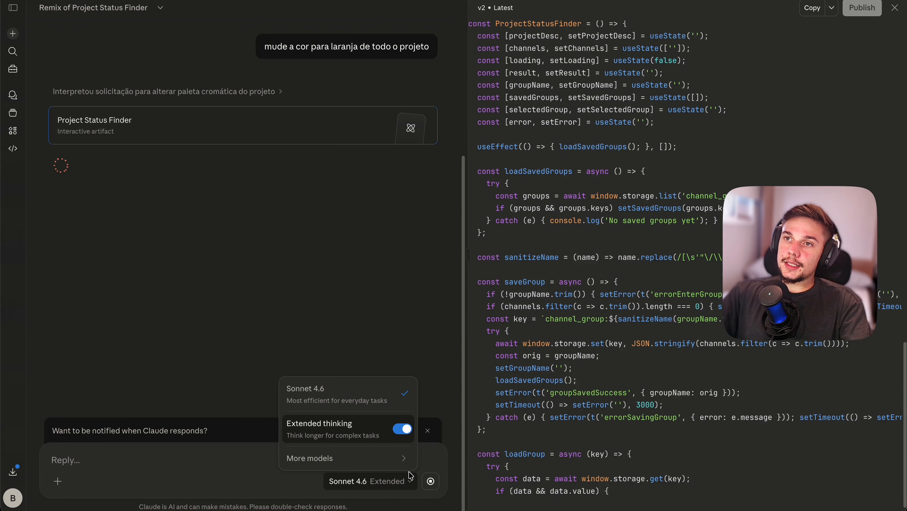
{"action": "mouse_move", "coordinate": [410, 464]}
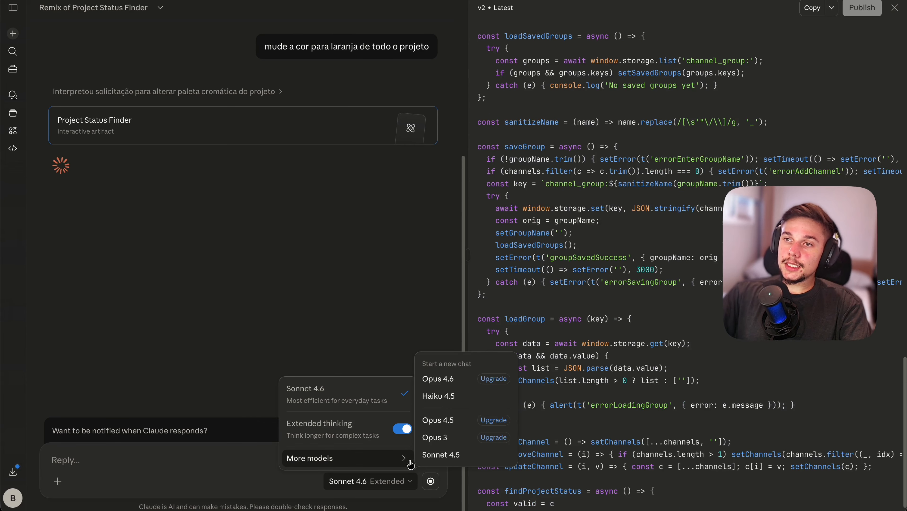
{"action": "left_click", "coordinate": [250, 297]}
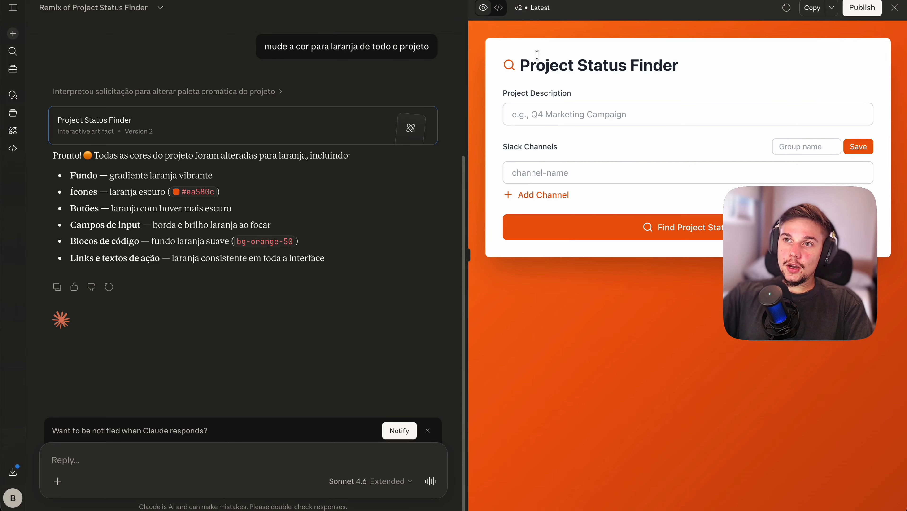
Step: Check the customized artifact's version selector and examine its source code, including the translations and the ProjectStatusFinder component
{"action": "left_click", "coordinate": [532, 7]}
{"action": "left_click", "coordinate": [546, 50]}
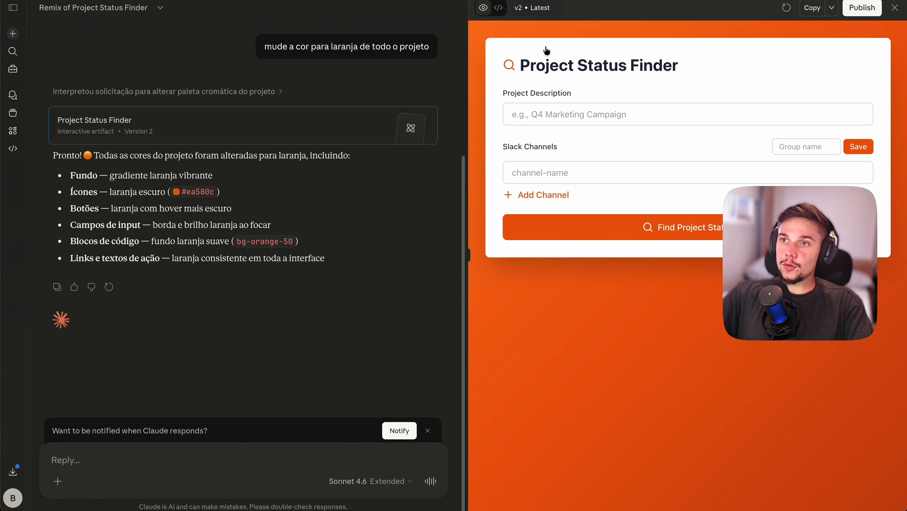
{"action": "left_click", "coordinate": [500, 13]}
{"action": "left_click_drag", "start_coordinate": [511, 49], "coordinate": [644, 293]}
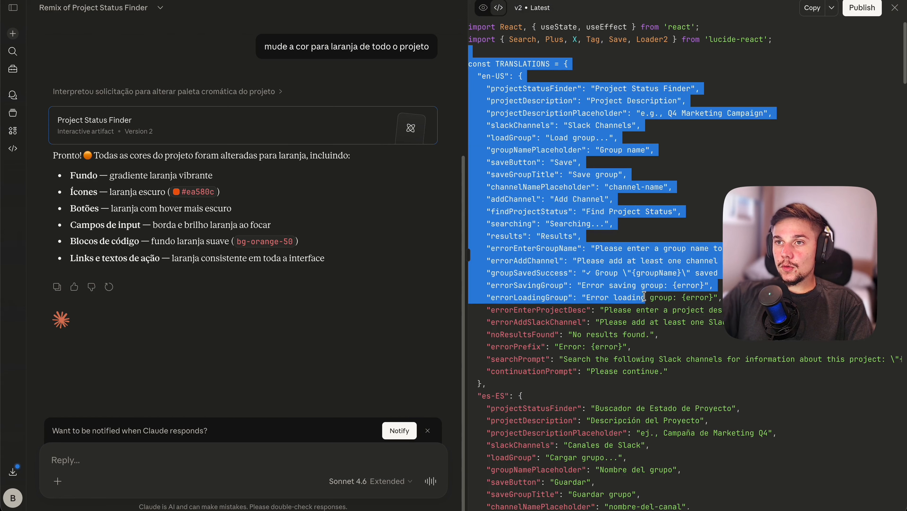
{"action": "left_click", "coordinate": [661, 277]}
{"action": "scroll", "coordinate": [575, 230], "scroll_direction": "down", "scroll_amount": 1}
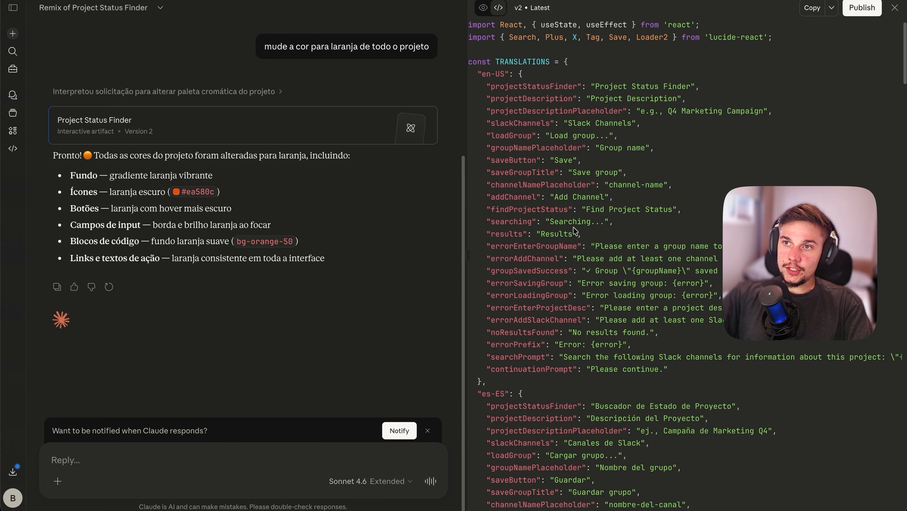
{"action": "double_click", "coordinate": [514, 59]}
{"action": "left_click", "coordinate": [510, 84]}
{"action": "scroll", "coordinate": [525, 143], "scroll_direction": "down", "scroll_amount": 20}
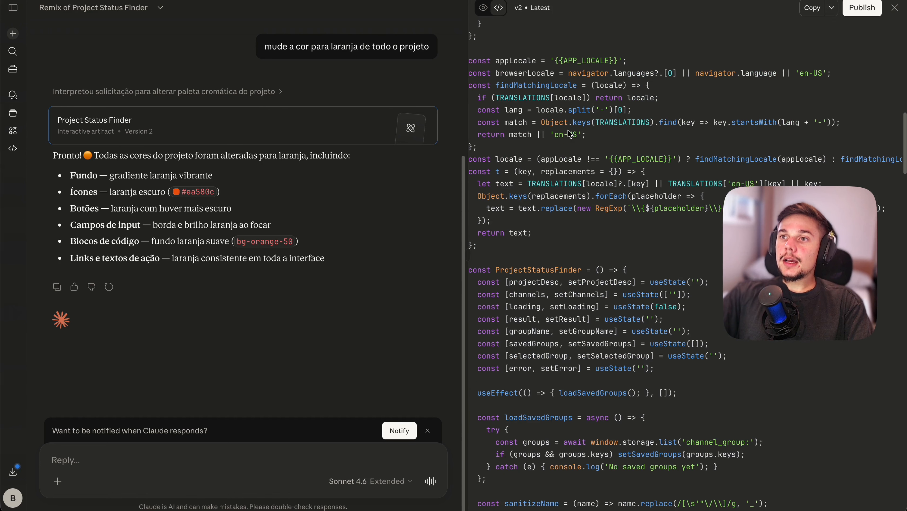
{"action": "left_click_drag", "start_coordinate": [487, 57], "coordinate": [649, 274]}
{"action": "left_click", "coordinate": [672, 260]}
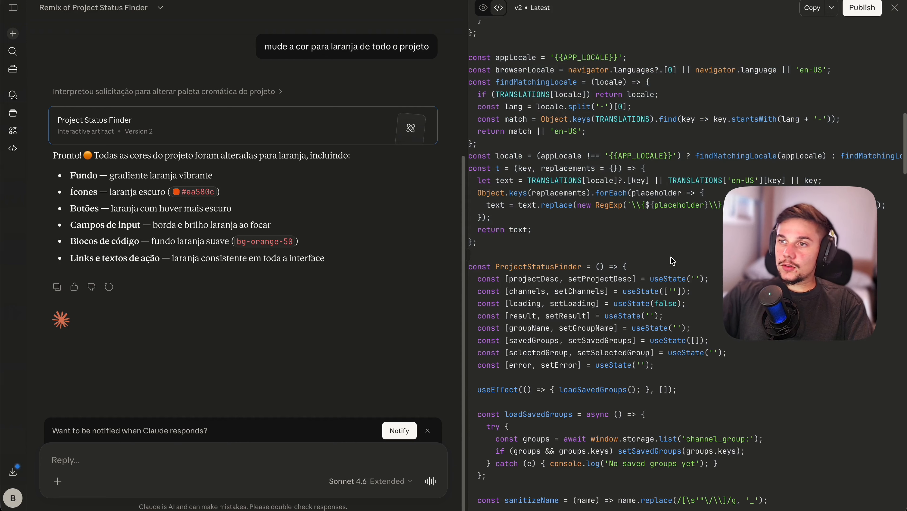
{"action": "scroll", "coordinate": [650, 275], "scroll_direction": "down", "scroll_amount": 4}
{"action": "scroll", "coordinate": [526, 48], "scroll_direction": "up", "scroll_amount": 20}
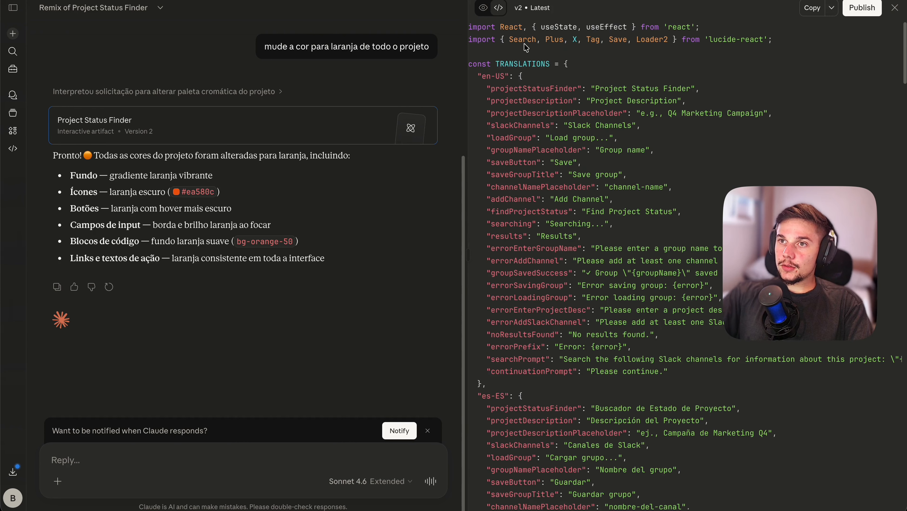
Step: In the artifact's preview, enter project description "dsfsdfsd" and group name "wwww", and try to save the channel group
{"action": "left_click", "coordinate": [484, 11]}
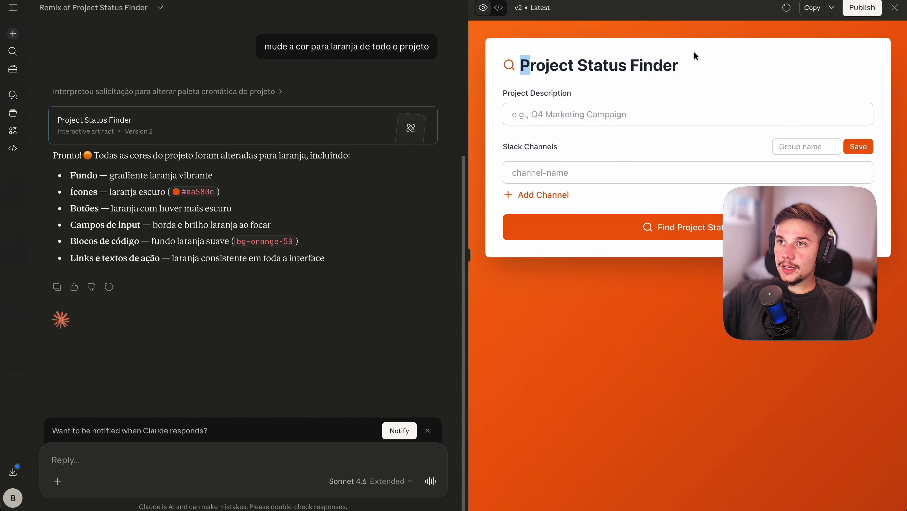
{"action": "left_click", "coordinate": [555, 122]}
{"action": "type", "text": "dsfsdfsd"}
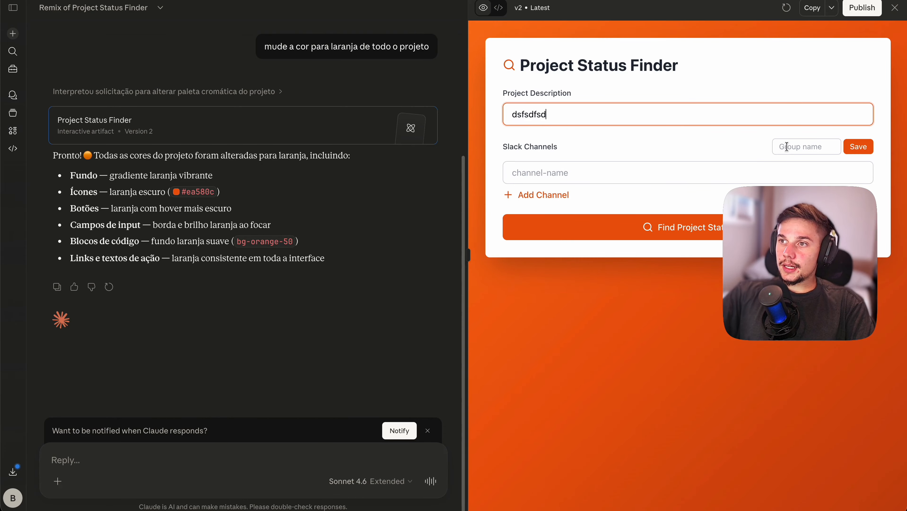
{"action": "left_click", "coordinate": [800, 150]}
{"action": "type", "text": "wwww"}
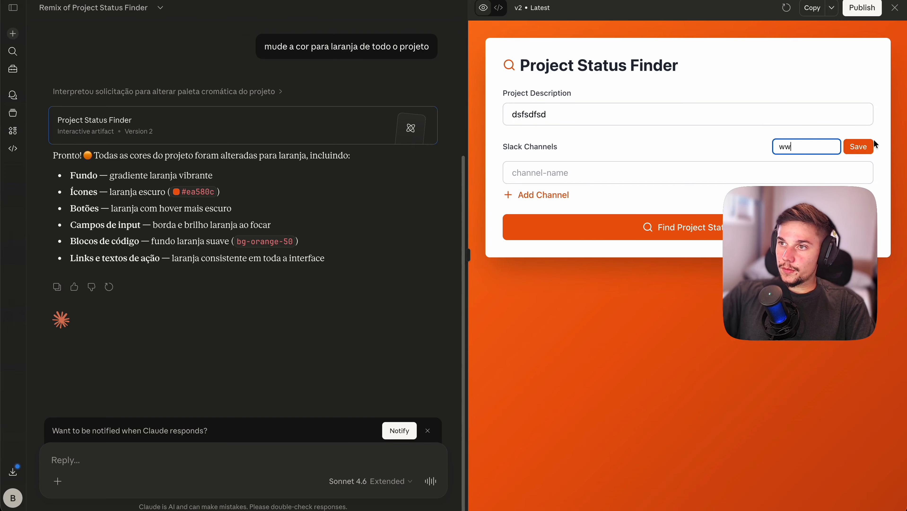
{"action": "left_click", "coordinate": [865, 147]}
{"action": "left_click_drag", "start_coordinate": [800, 211], "coordinate": [807, 372]}
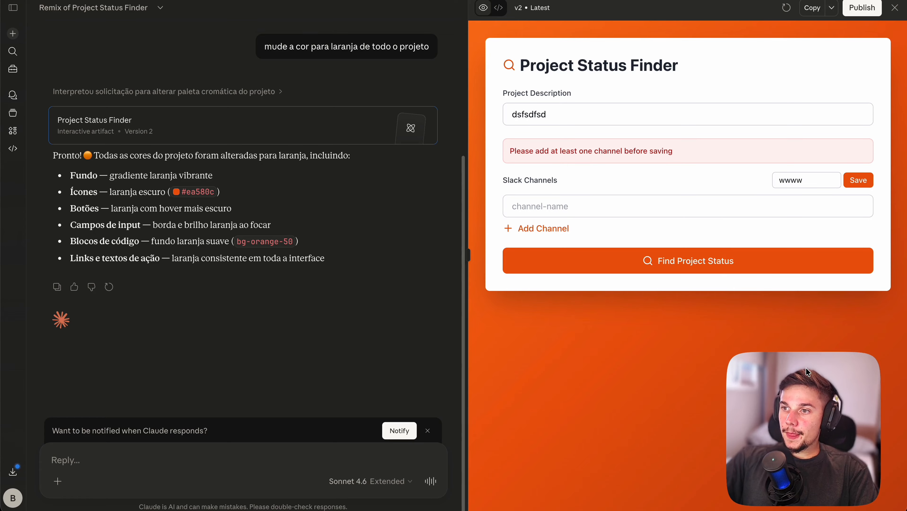
Step: Enter "sdsd" and "sdsad" as Slack channels in the form and add a blank third channel
{"action": "left_click", "coordinate": [559, 214]}
{"action": "type", "text": "sdsd"}
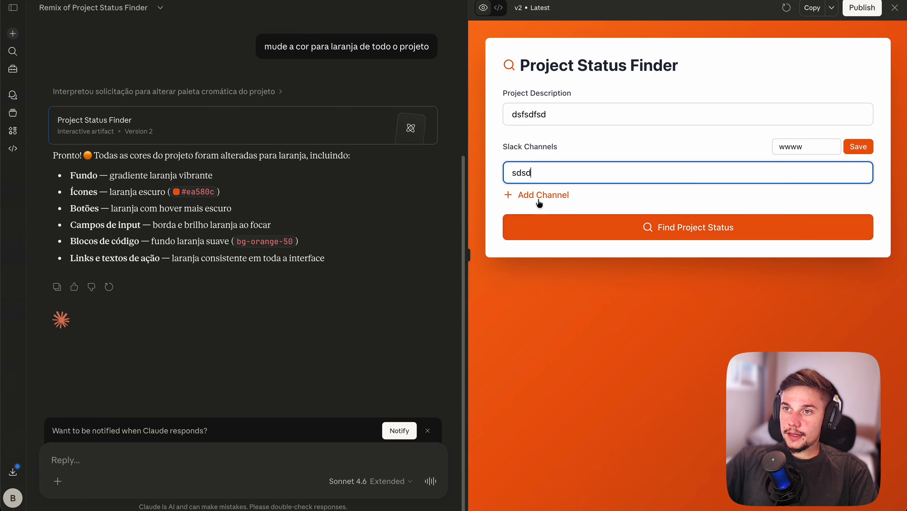
{"action": "left_click", "coordinate": [536, 195]}
{"action": "left_click", "coordinate": [527, 201]}
{"action": "type", "text": "sdsd"}
{"action": "left_click", "coordinate": [540, 222]}
Step: Run Find Project Status, dismiss the connector access request, and review the results section
{"action": "left_click", "coordinate": [581, 264]}
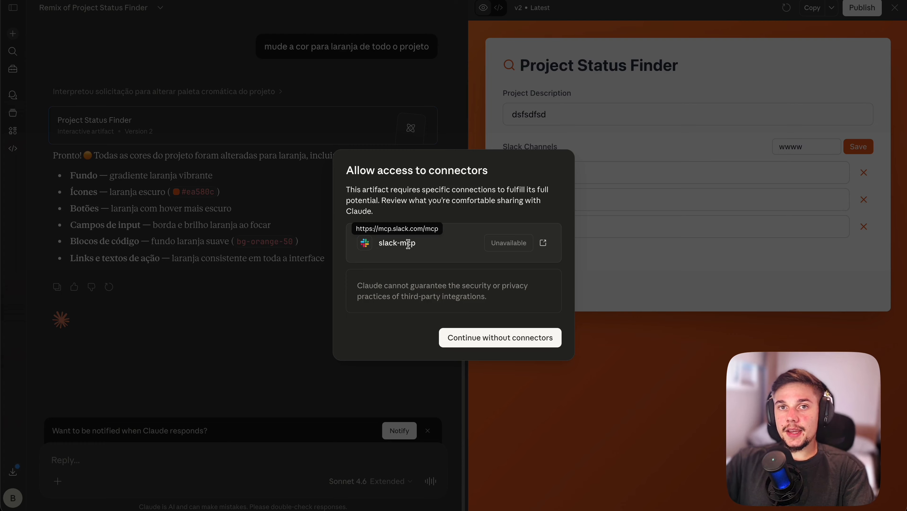
{"action": "left_click", "coordinate": [597, 236]}
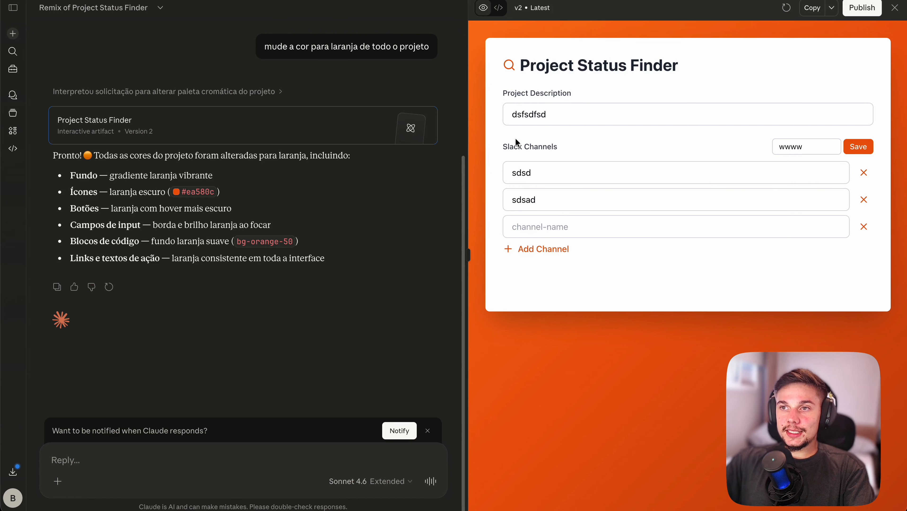
{"action": "scroll", "coordinate": [720, 207], "scroll_direction": "down", "scroll_amount": 3}
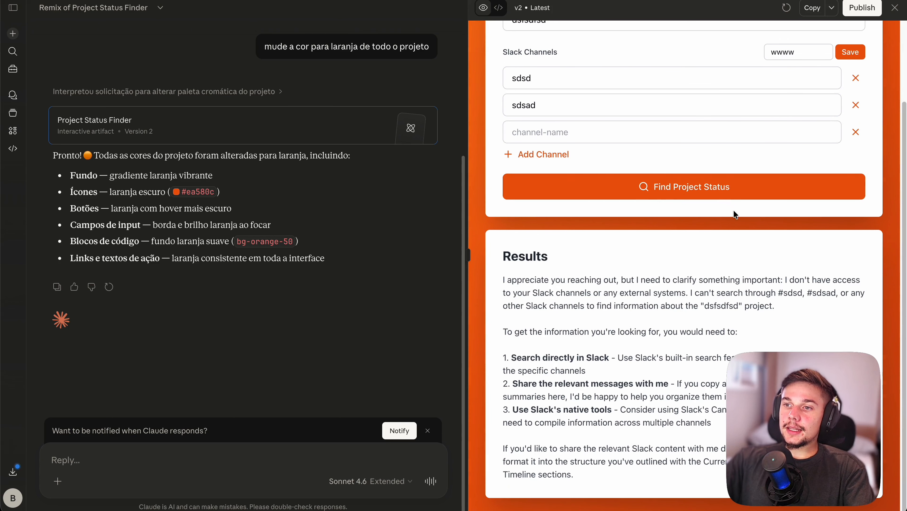
{"action": "scroll", "coordinate": [709, 263], "scroll_direction": "up", "scroll_amount": 3}
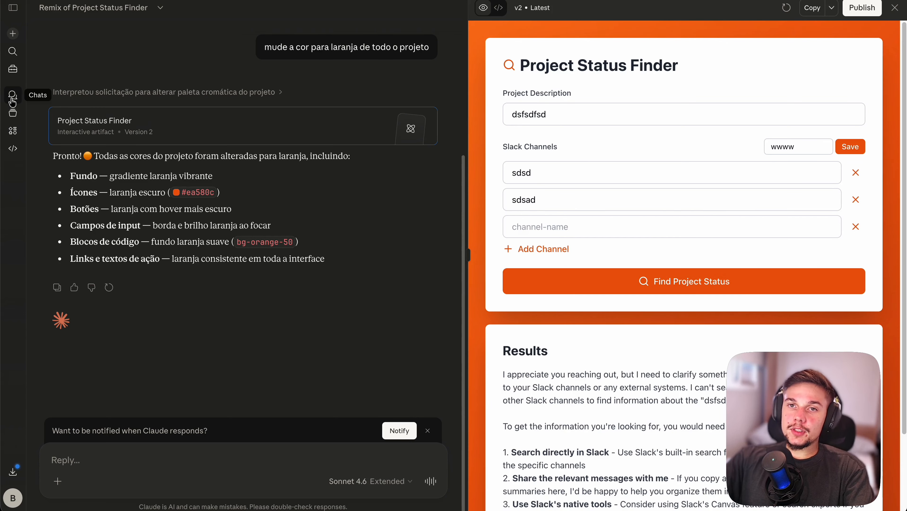
Step: Return to the Artifacts page and browse its Inspiration gallery
{"action": "left_click", "coordinate": [13, 131]}
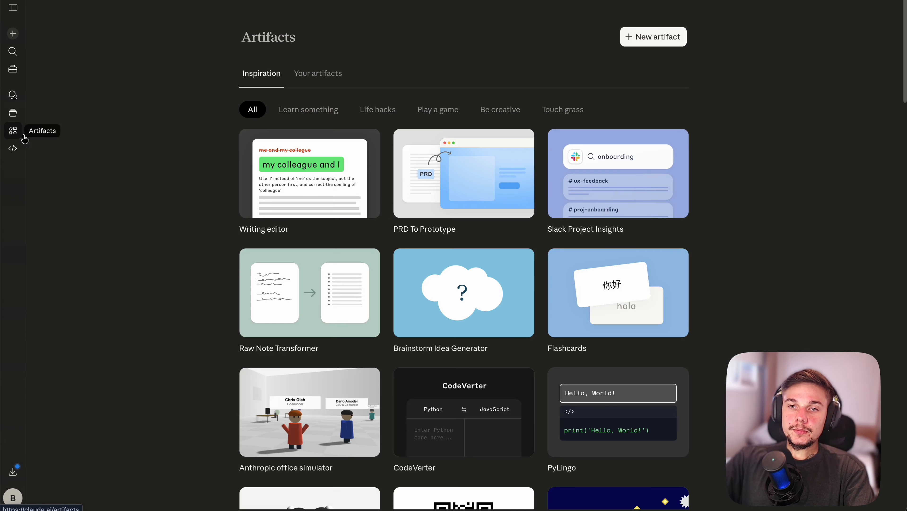
{"action": "scroll", "coordinate": [562, 237], "scroll_direction": "down", "scroll_amount": 15}
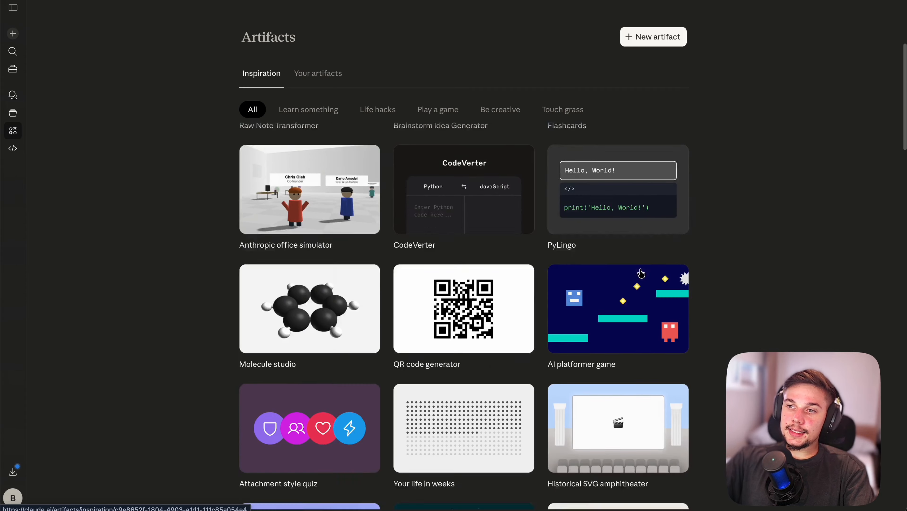
{"action": "scroll", "coordinate": [498, 315], "scroll_direction": "up", "scroll_amount": 15}
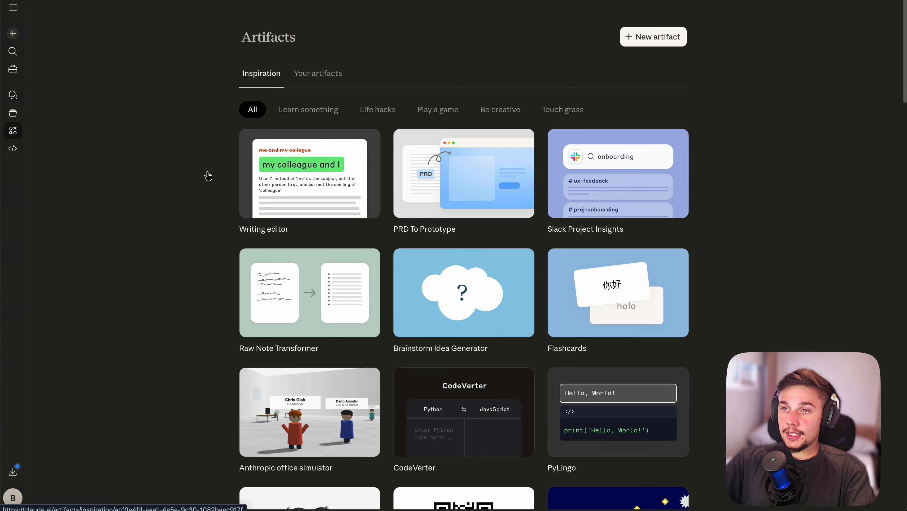
Step: Open the Claude Code product page and examine where it can be used, including the Terminal section
{"action": "left_click", "coordinate": [13, 148]}
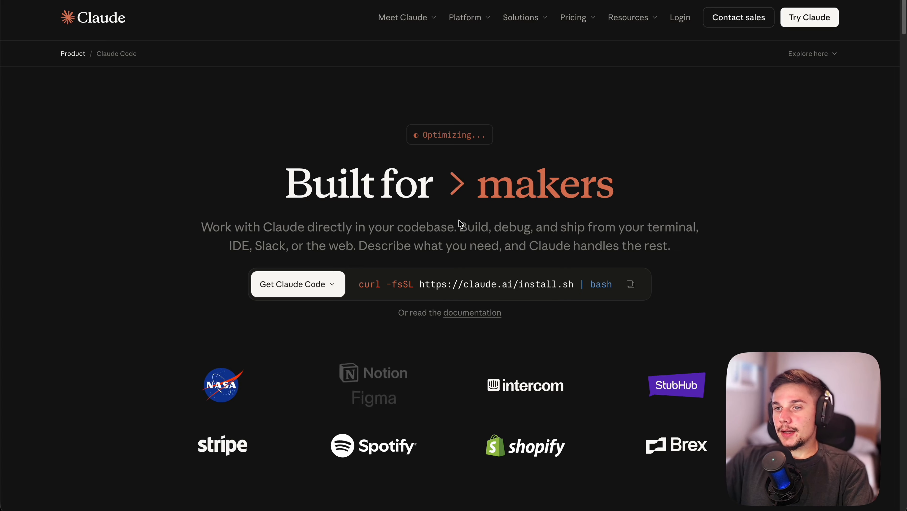
{"action": "scroll", "coordinate": [525, 232], "scroll_direction": "down", "scroll_amount": 7}
{"action": "scroll", "coordinate": [535, 233], "scroll_direction": "down", "scroll_amount": 5}
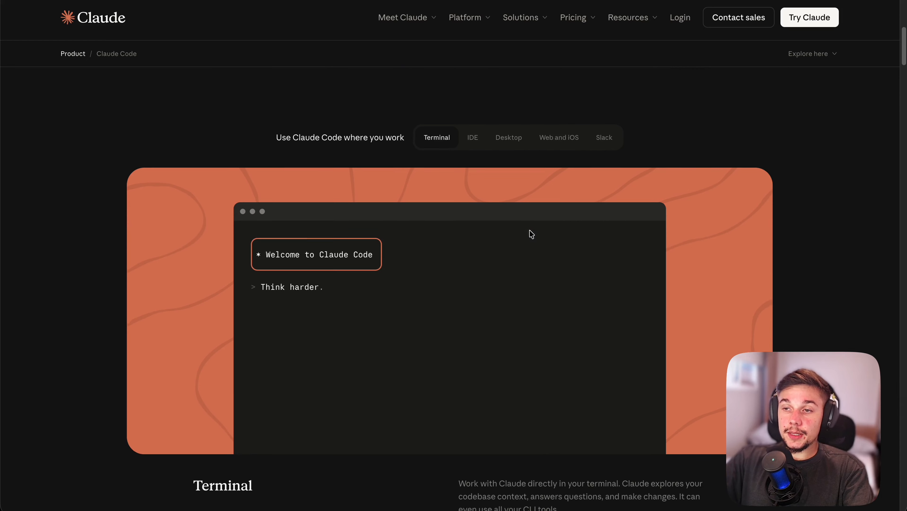
{"action": "scroll", "coordinate": [475, 263], "scroll_direction": "down", "scroll_amount": 3}
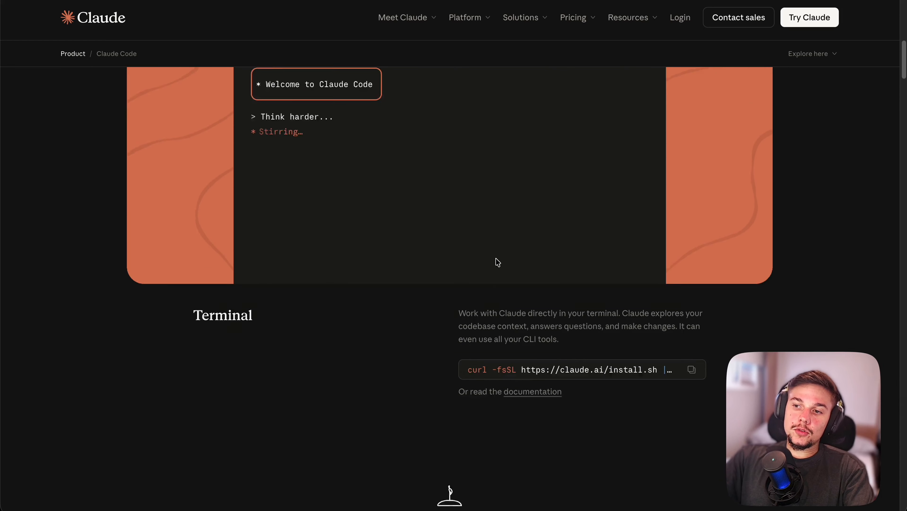
Step: Copy the Claude Code install command and show the options for getting Claude Code on other platforms
{"action": "scroll", "coordinate": [496, 257], "scroll_direction": "up", "scroll_amount": 15}
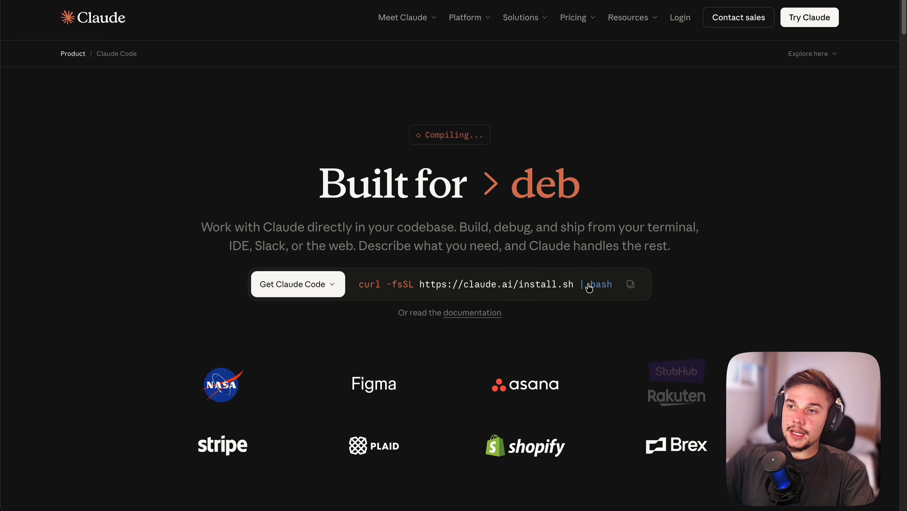
{"action": "left_click", "coordinate": [630, 284]}
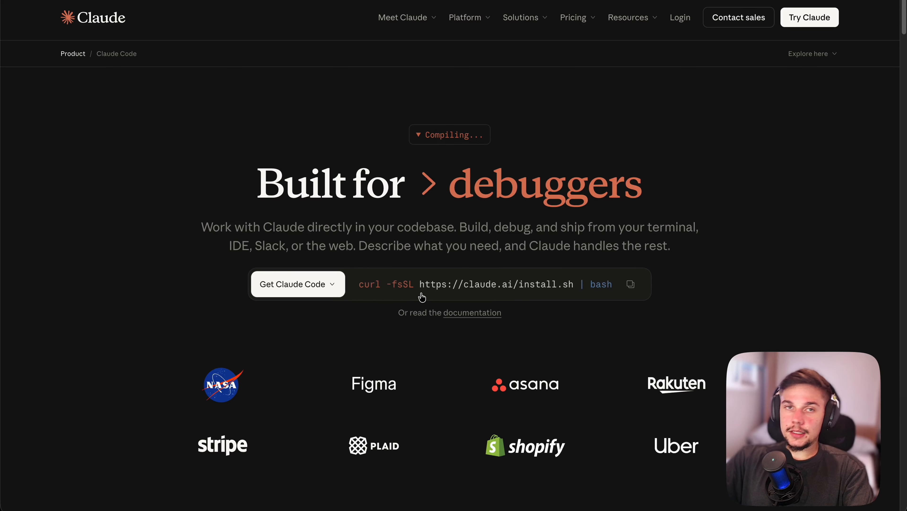
{"action": "left_click", "coordinate": [274, 285]}
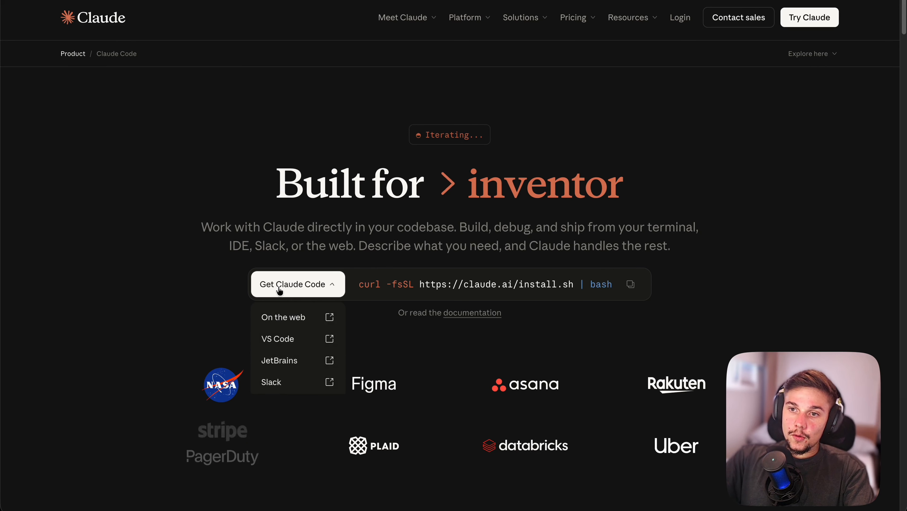
Step: Open the Claude Code documentation overview and examine the Homebrew installation command in its Get started section
{"action": "left_click", "coordinate": [428, 324]}
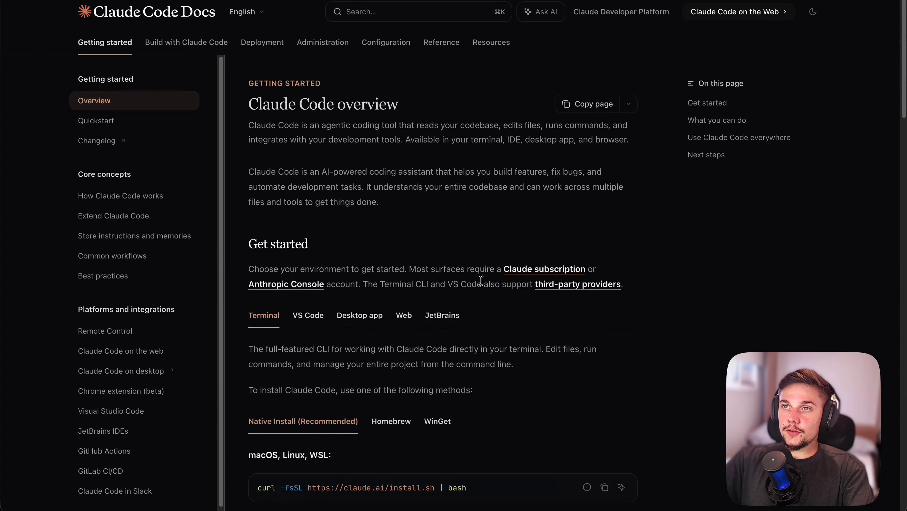
{"action": "scroll", "coordinate": [458, 280], "scroll_direction": "down", "scroll_amount": 5}
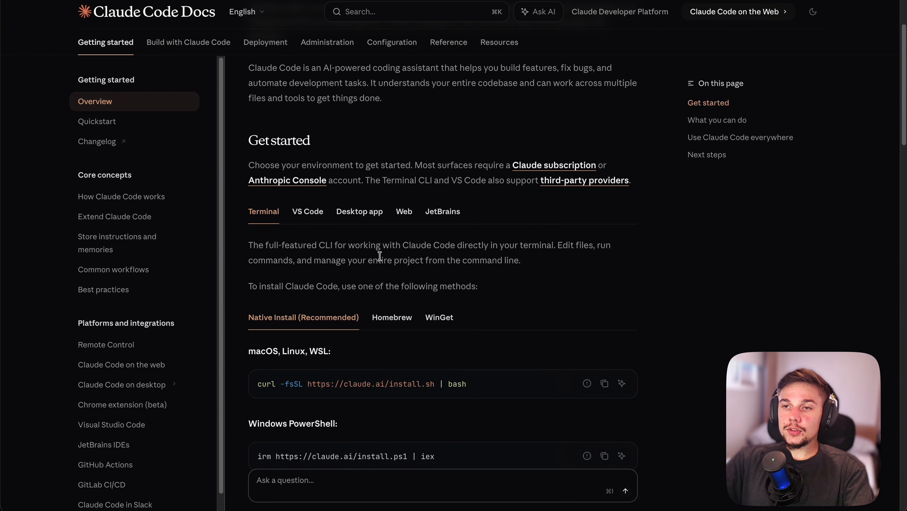
{"action": "scroll", "coordinate": [378, 256], "scroll_direction": "down", "scroll_amount": 3}
{"action": "left_click", "coordinate": [393, 219]}
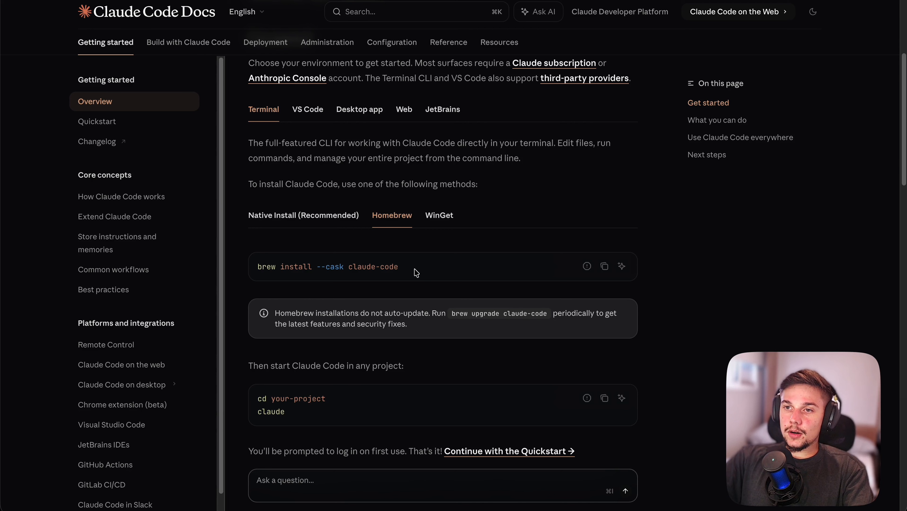
{"action": "left_click_drag", "start_coordinate": [416, 273], "coordinate": [257, 270]}
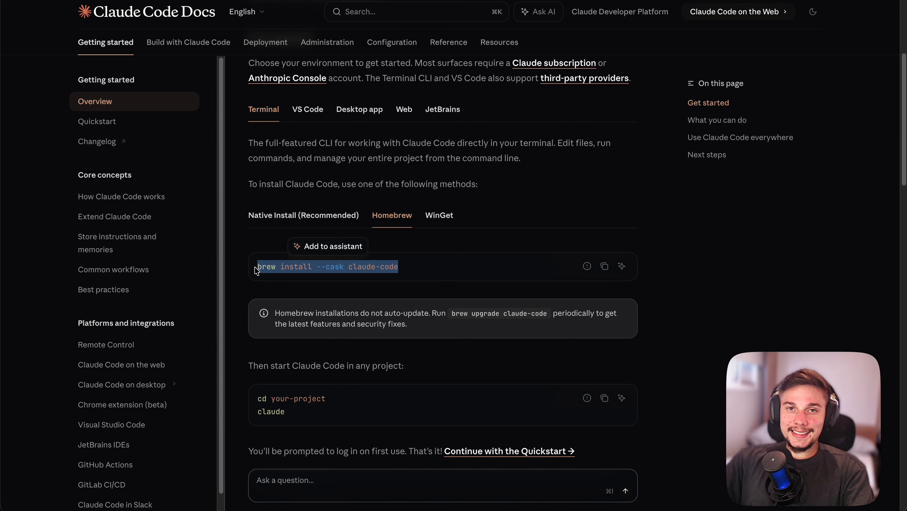
Step: Show the recommended native install commands and examine the one for macOS, Linux and WSL
{"action": "left_click", "coordinate": [290, 216]}
{"action": "left_click_drag", "start_coordinate": [470, 284], "coordinate": [276, 283]}
{"action": "left_click", "coordinate": [356, 277]}
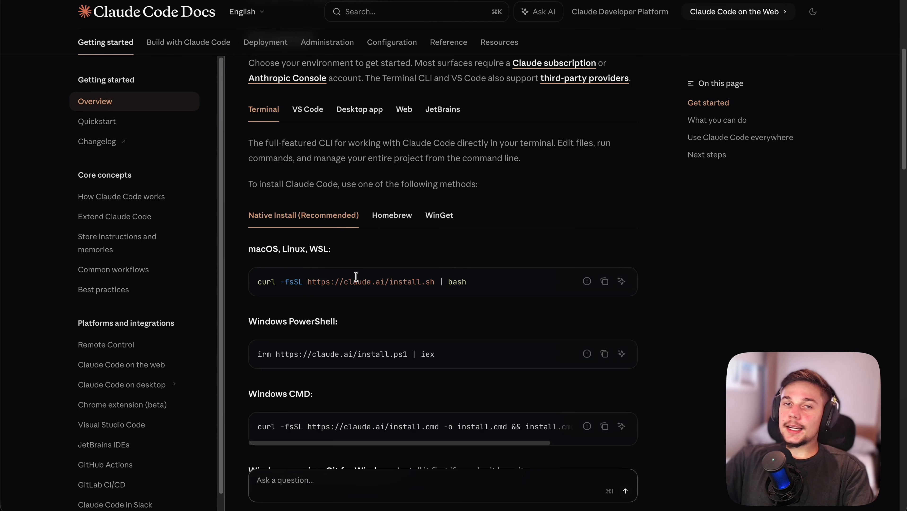
Step: Return to the Homebrew installation method and copy its command, brew install --cask claude-code
{"action": "left_click", "coordinate": [387, 222]}
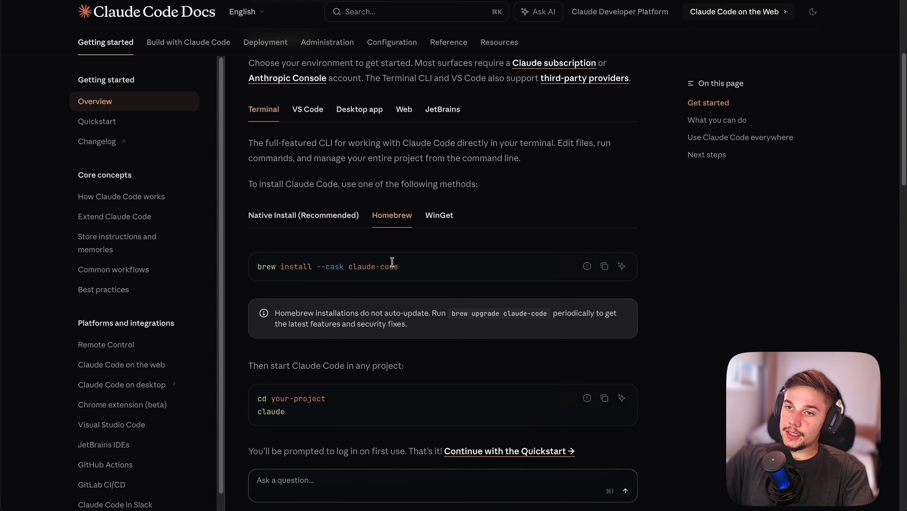
{"action": "left_click", "coordinate": [604, 265]}
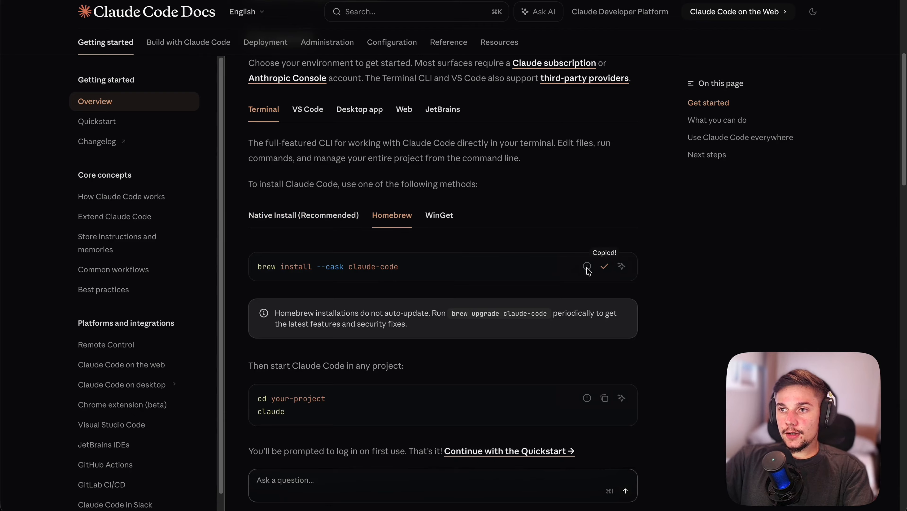
{"action": "left_click_drag", "start_coordinate": [407, 267], "coordinate": [258, 273]}
{"action": "left_click", "coordinate": [275, 279]}
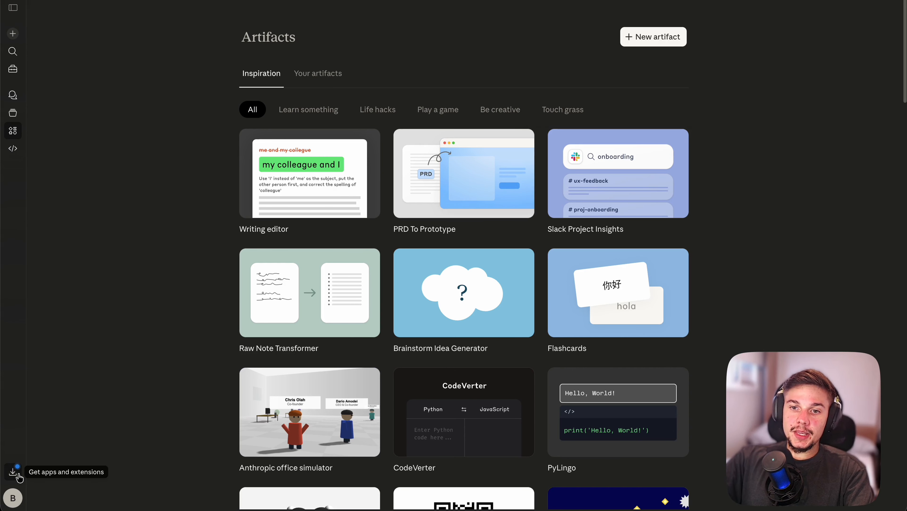
Step: Switch back to Claude's Artifacts page and open the account's general settings
{"action": "left_click", "coordinate": [15, 497]}
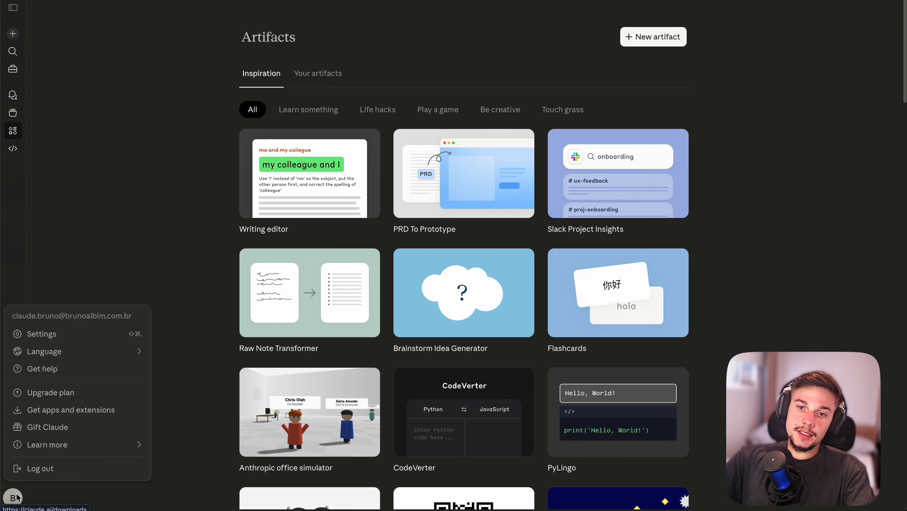
{"action": "left_click", "coordinate": [86, 335]}
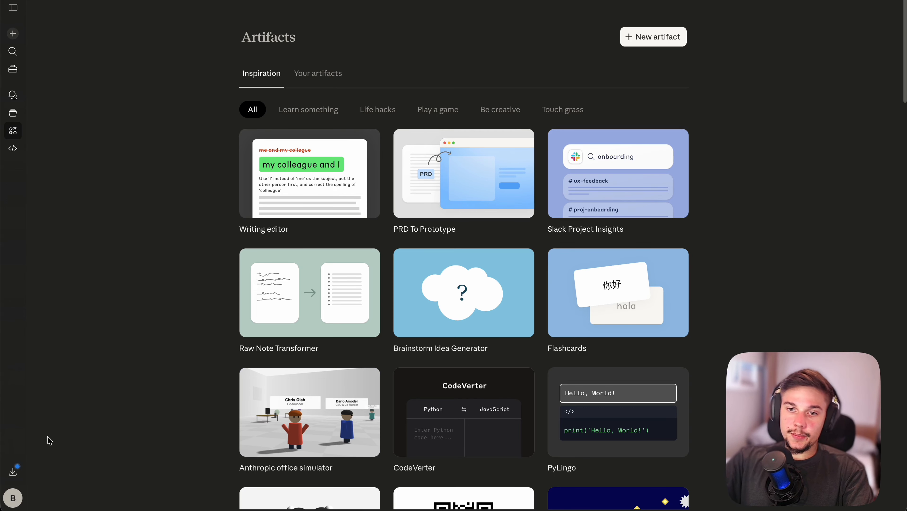
{"action": "left_click", "coordinate": [16, 500]}
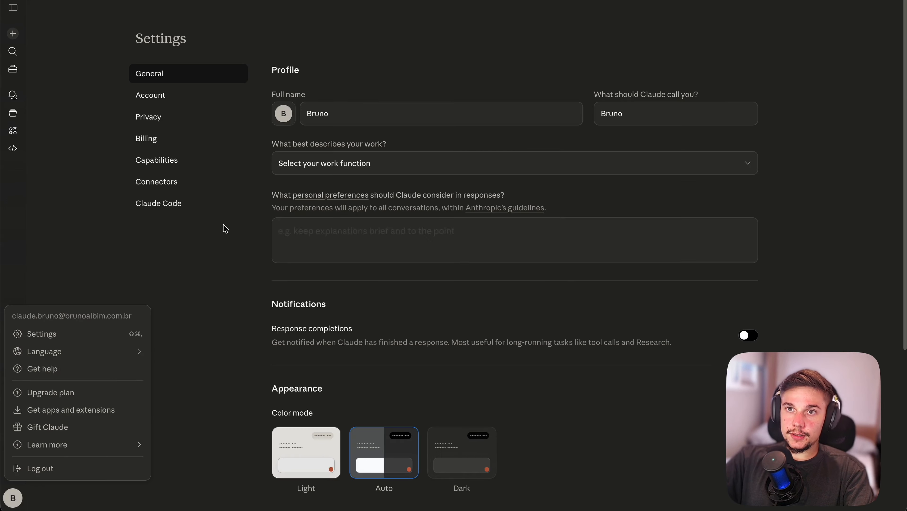
{"action": "left_click", "coordinate": [381, 82]}
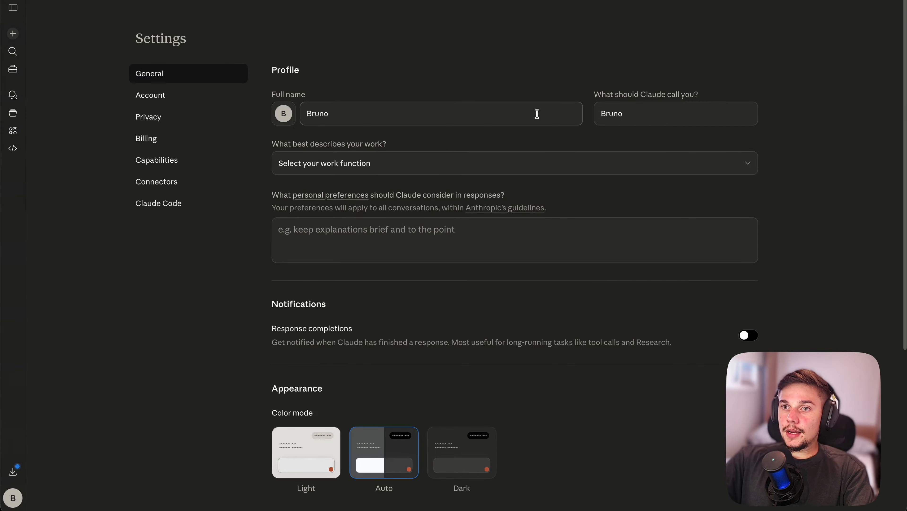
Step: Review the appearance and voice options in the general settings and set the chat font to Sans
{"action": "scroll", "coordinate": [526, 290], "scroll_direction": "down", "scroll_amount": 5}
{"action": "scroll", "coordinate": [539, 293], "scroll_direction": "down", "scroll_amount": 1}
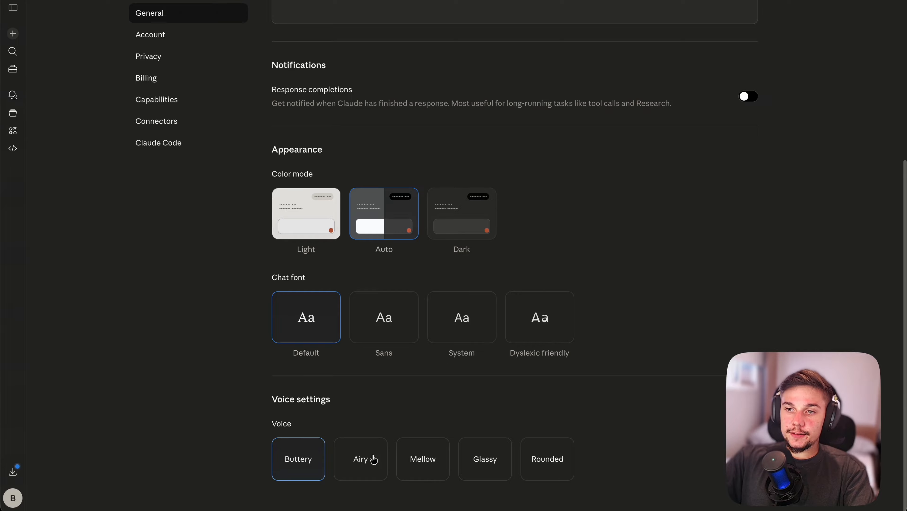
{"action": "scroll", "coordinate": [300, 318], "scroll_direction": "up", "scroll_amount": 1}
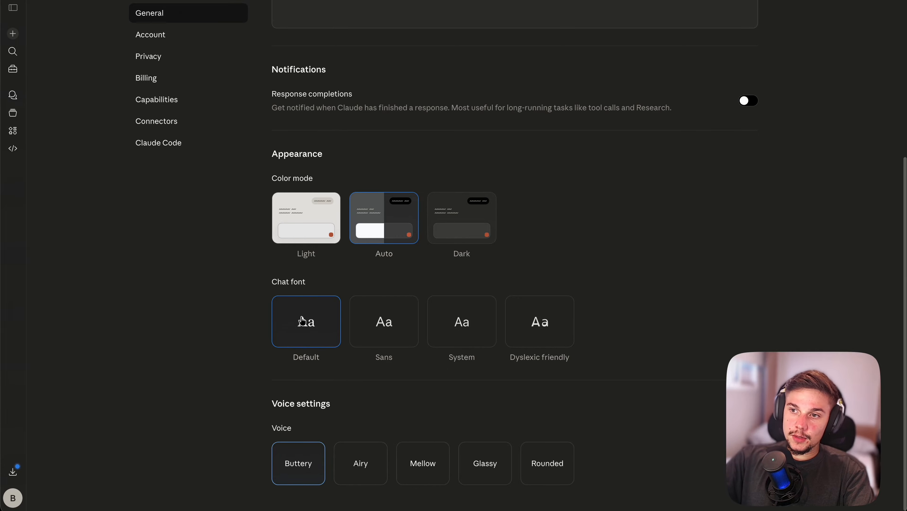
{"action": "left_click", "coordinate": [391, 334]}
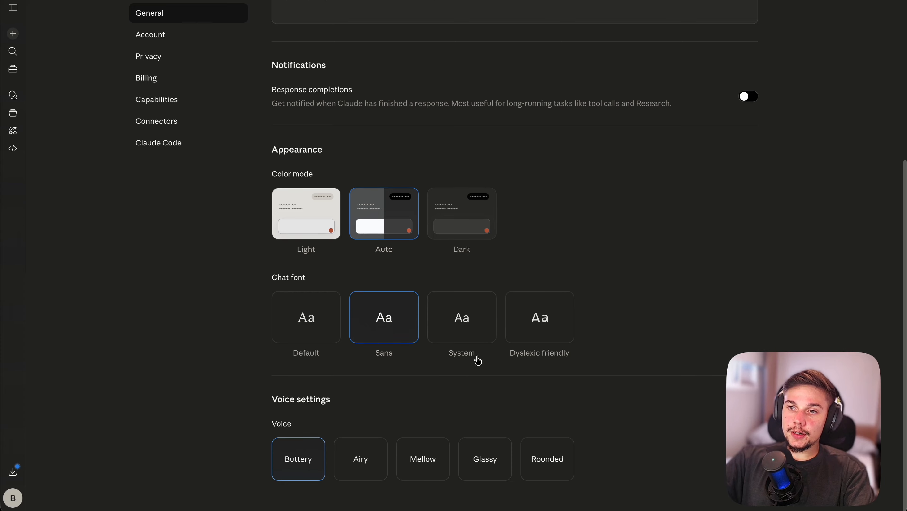
{"action": "scroll", "coordinate": [477, 358], "scroll_direction": "up", "scroll_amount": 6}
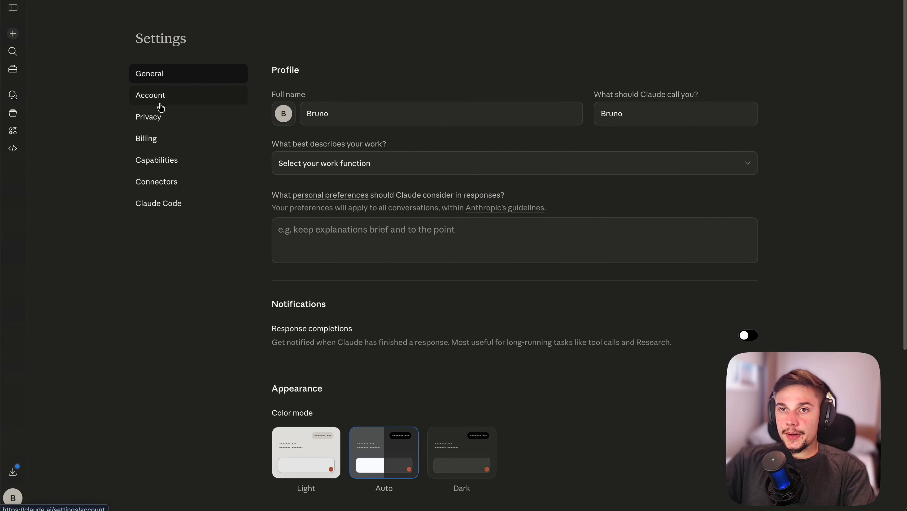
Step: Open the Billing settings and review the plan's features and the invoice list
{"action": "left_click", "coordinate": [154, 142]}
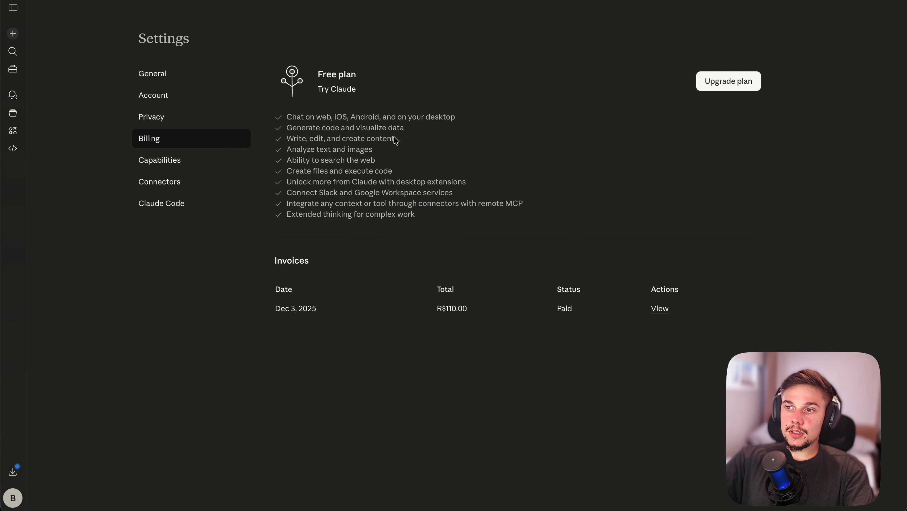
{"action": "left_click_drag", "start_coordinate": [277, 311], "coordinate": [481, 314]}
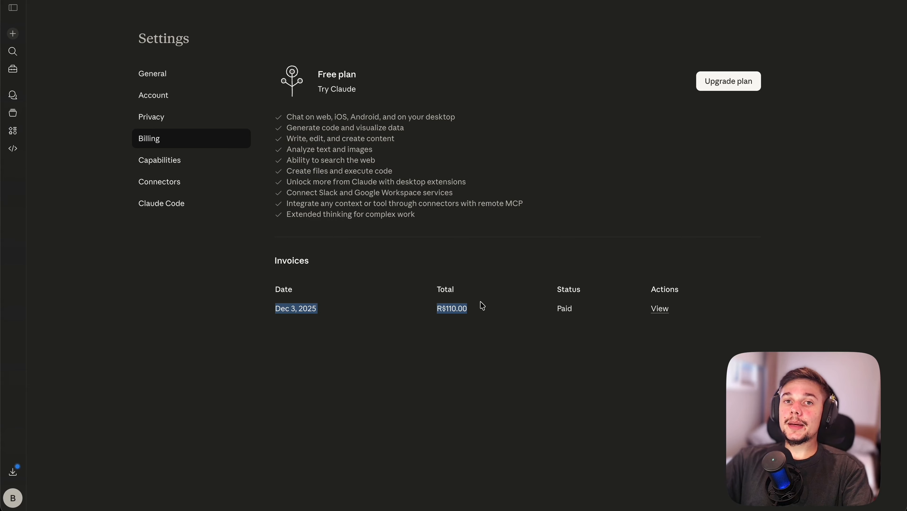
{"action": "left_click", "coordinate": [480, 304]}
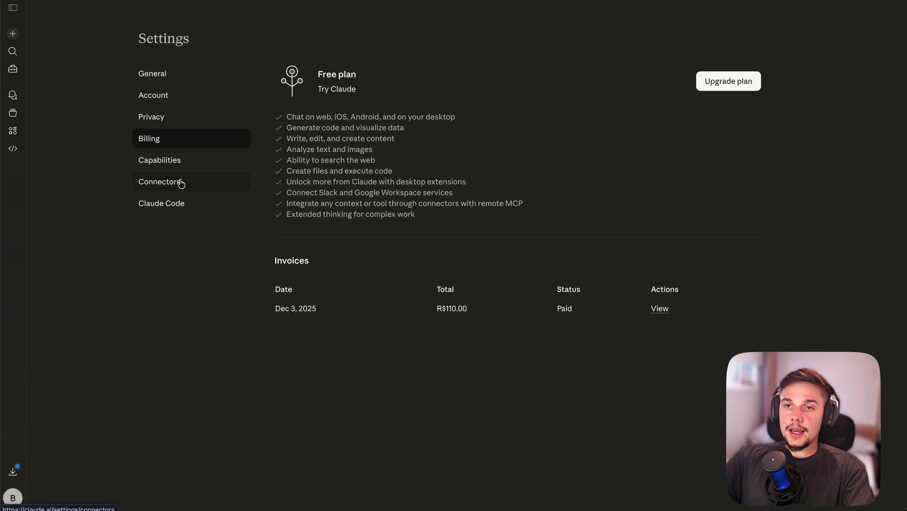
Step: Open the Connectors settings and examine the Google Drive, Gmail, Google Calendar and GitHub connectors
{"action": "left_click", "coordinate": [181, 188]}
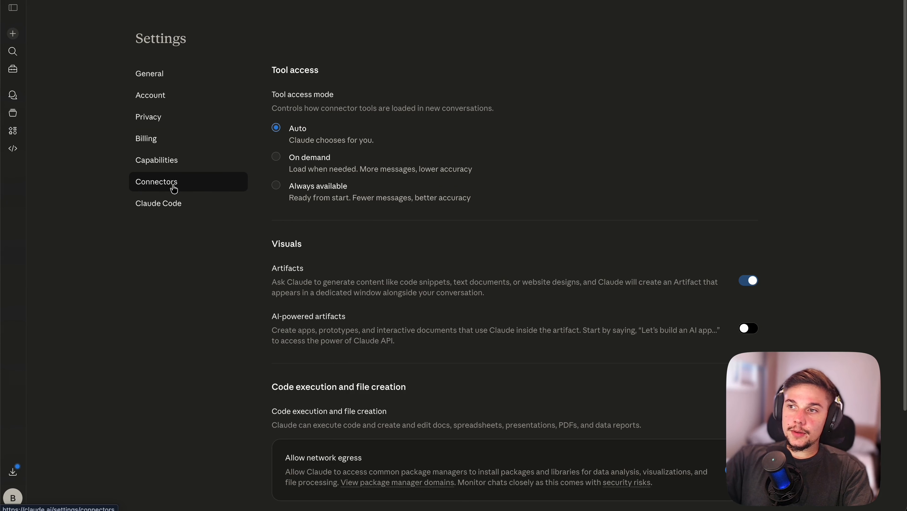
{"action": "left_click", "coordinate": [173, 188]}
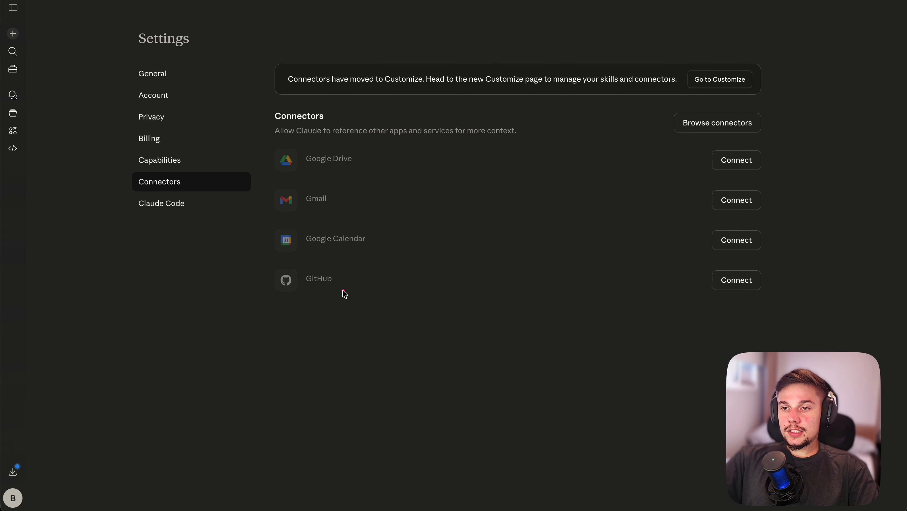
{"action": "left_click_drag", "start_coordinate": [252, 257], "coordinate": [393, 308]}
{"action": "left_click_drag", "start_coordinate": [554, 370], "coordinate": [405, 288]}
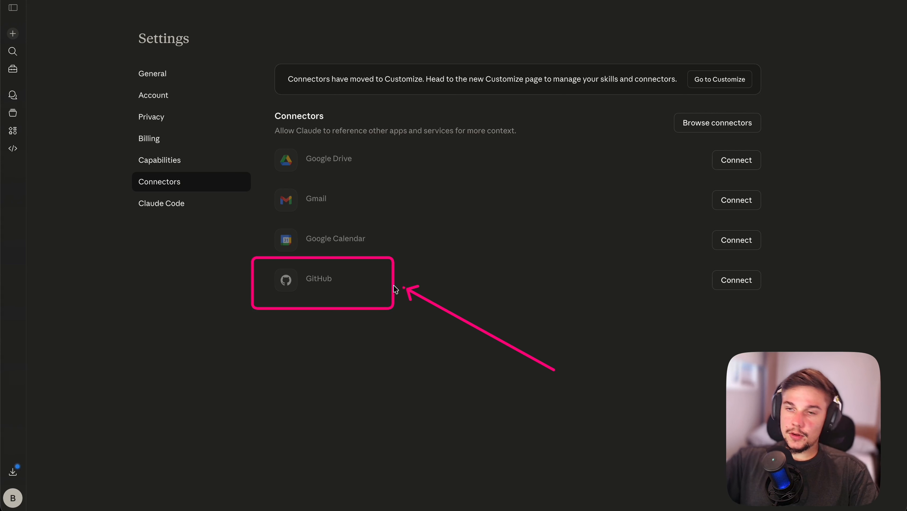
{"action": "left_click_drag", "start_coordinate": [258, 224], "coordinate": [379, 253]}
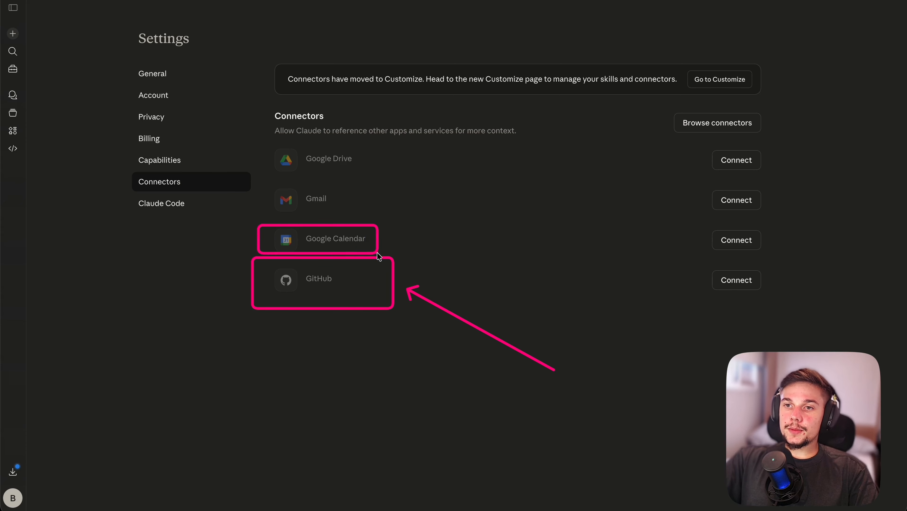
{"action": "left_click_drag", "start_coordinate": [261, 183], "coordinate": [386, 225]}
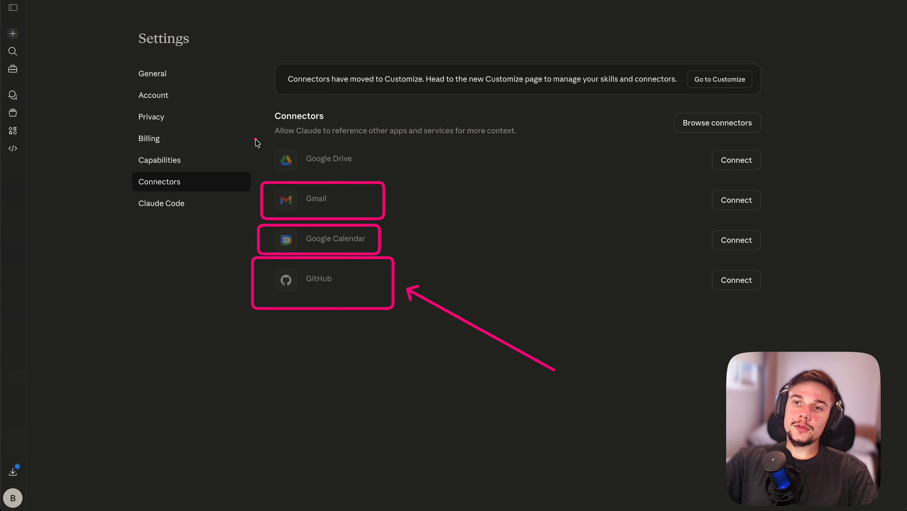
{"action": "left_click_drag", "start_coordinate": [374, 167], "coordinate": [253, 139]}
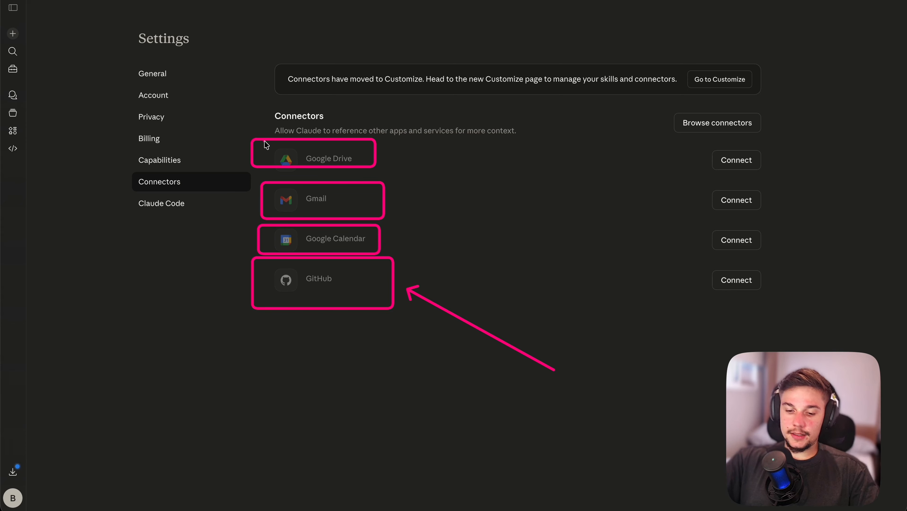
{"action": "triple_click", "coordinate": [322, 157]}
{"action": "left_click", "coordinate": [355, 183]}
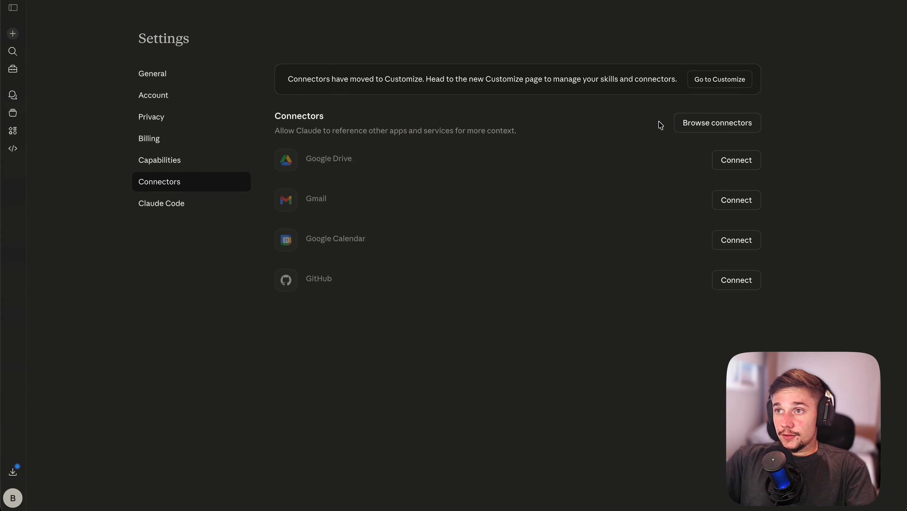
{"action": "double_click", "coordinate": [284, 116]}
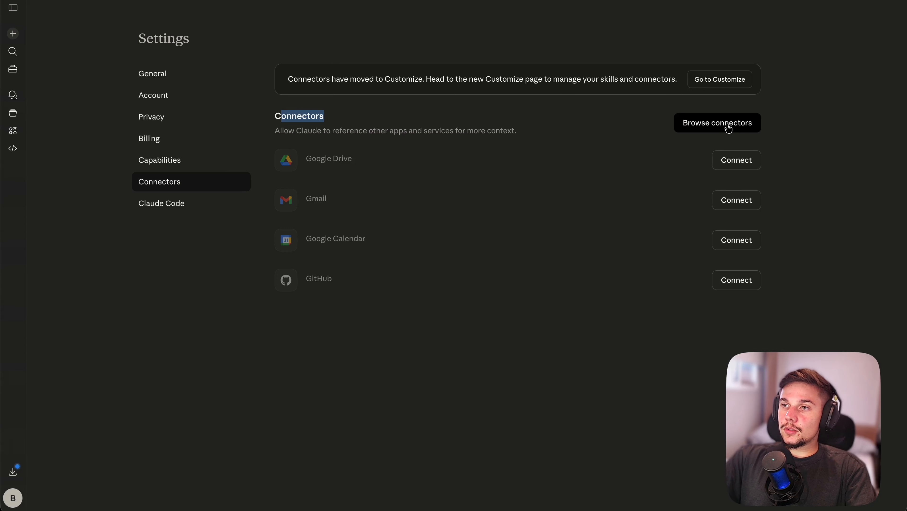
Step: Browse the full directory of available connectors from the settings, and close it
{"action": "left_click", "coordinate": [726, 125]}
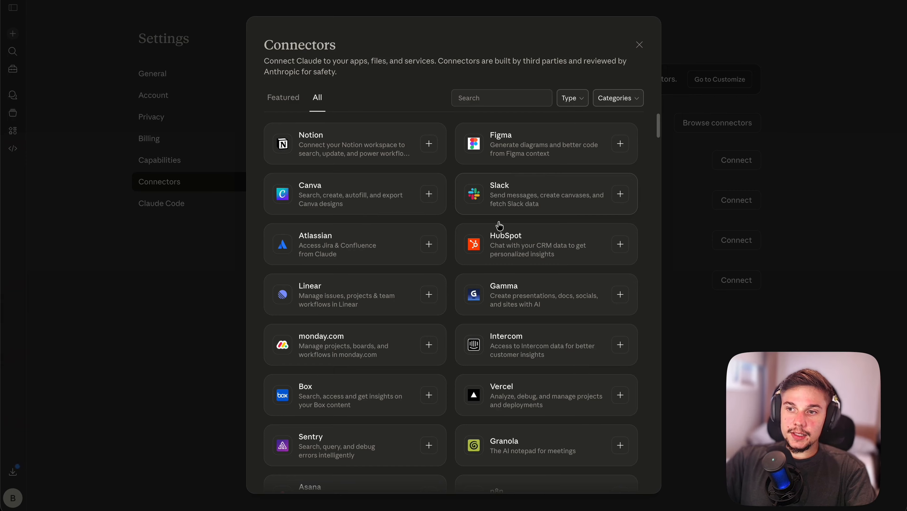
{"action": "scroll", "coordinate": [522, 400], "scroll_direction": "down", "scroll_amount": 10}
{"action": "scroll", "coordinate": [454, 387], "scroll_direction": "down", "scroll_amount": 7}
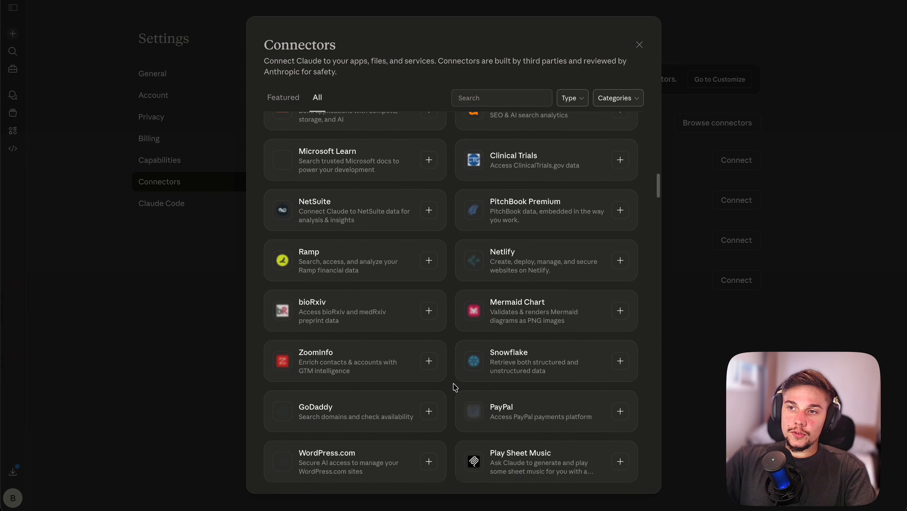
{"action": "scroll", "coordinate": [449, 387], "scroll_direction": "up", "scroll_amount": 15}
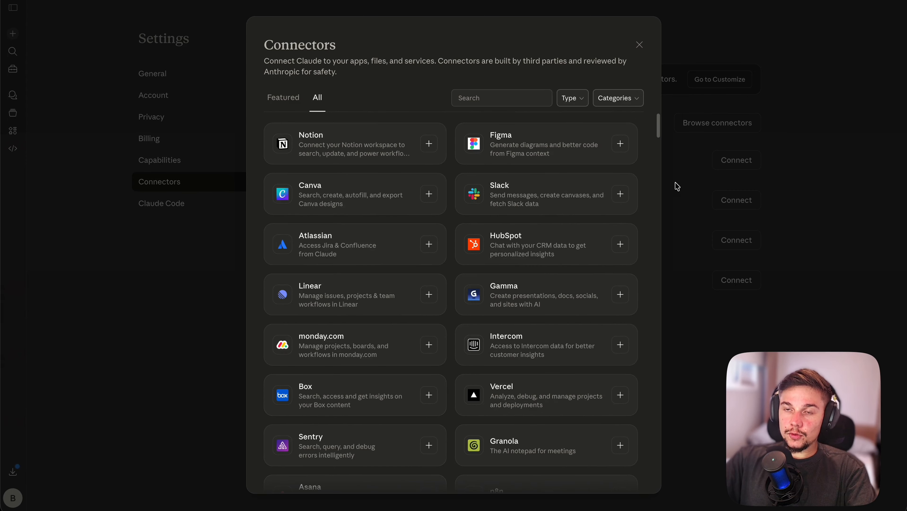
{"action": "left_click", "coordinate": [689, 70]}
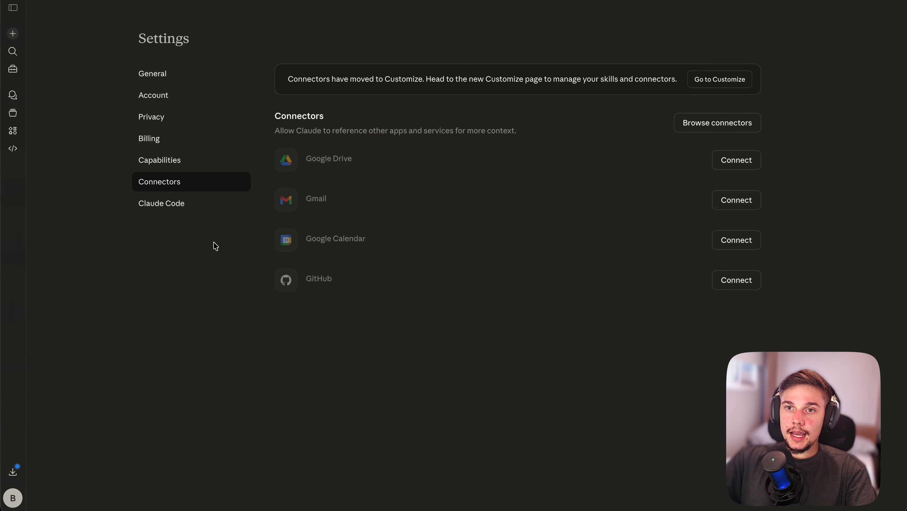
Step: Visit the Chats page, start a new chat and open the connector directory from its message box
{"action": "left_click", "coordinate": [13, 94]}
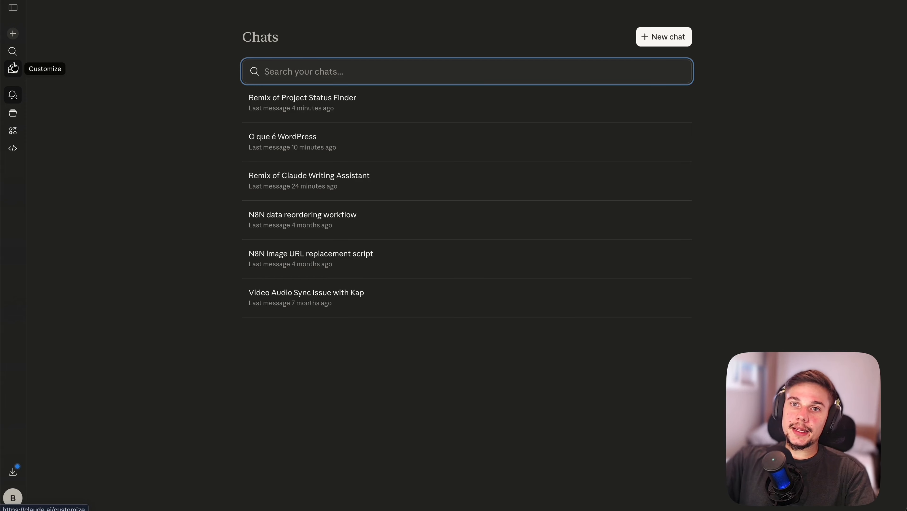
{"action": "left_click", "coordinate": [15, 38]}
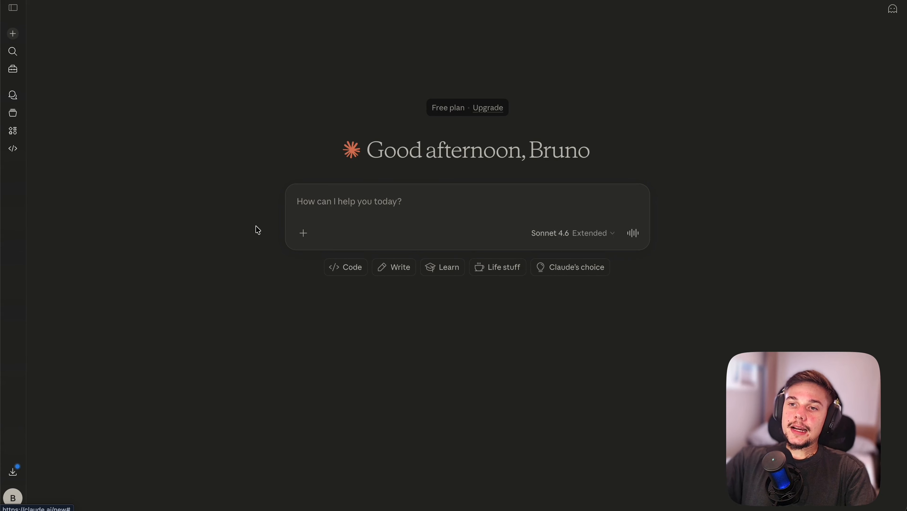
{"action": "left_click", "coordinate": [304, 233]}
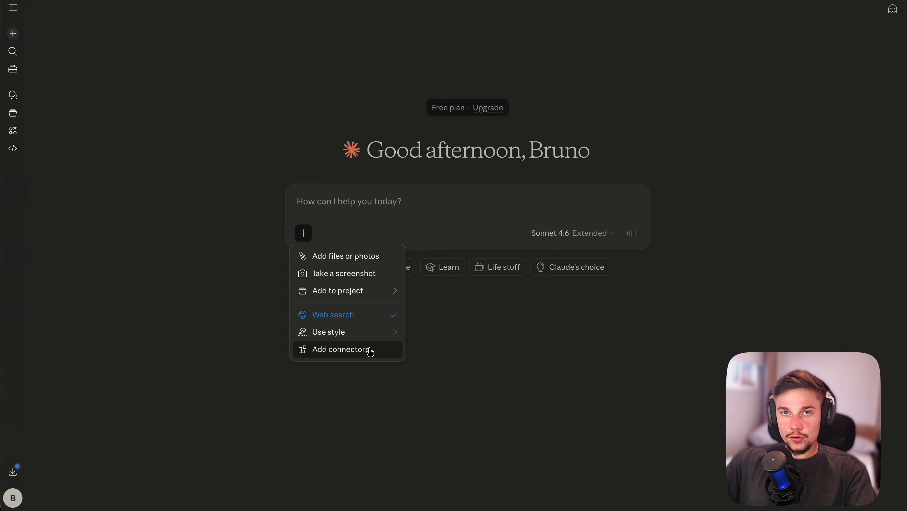
{"action": "left_click", "coordinate": [370, 351]}
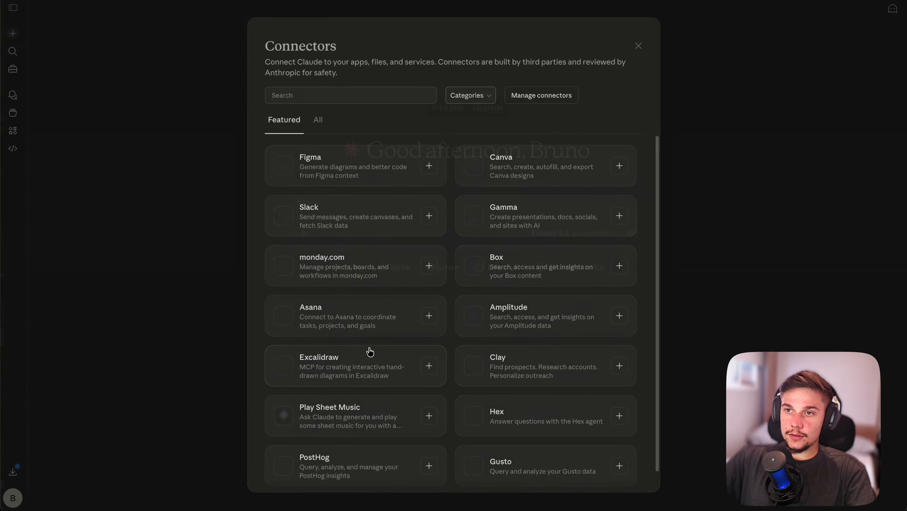
Step: Open connector management from the directory, and view the Customize page with its Connectors section
{"action": "left_click", "coordinate": [542, 95]}
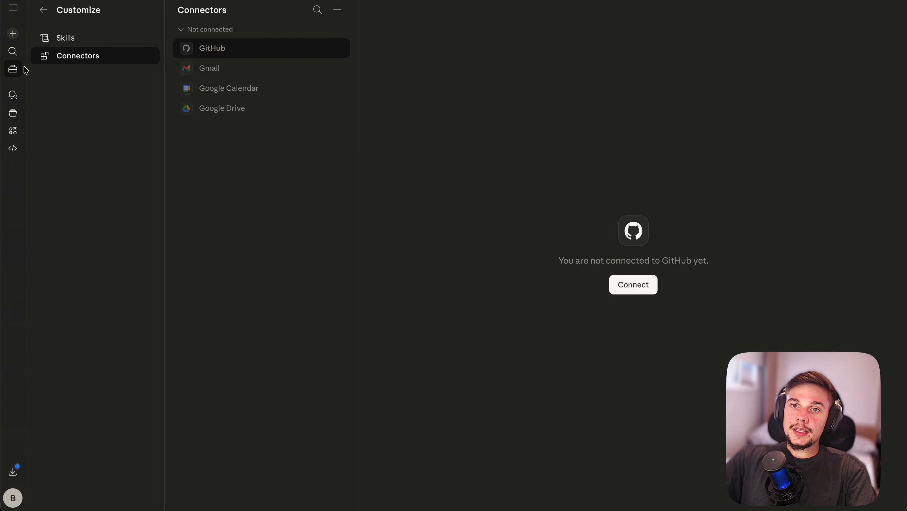
{"action": "left_click", "coordinate": [17, 76]}
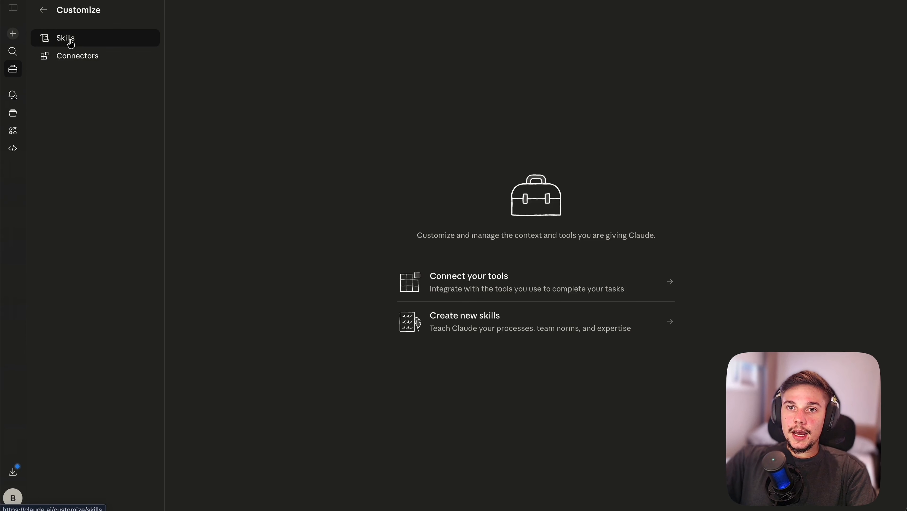
{"action": "left_click", "coordinate": [63, 61]}
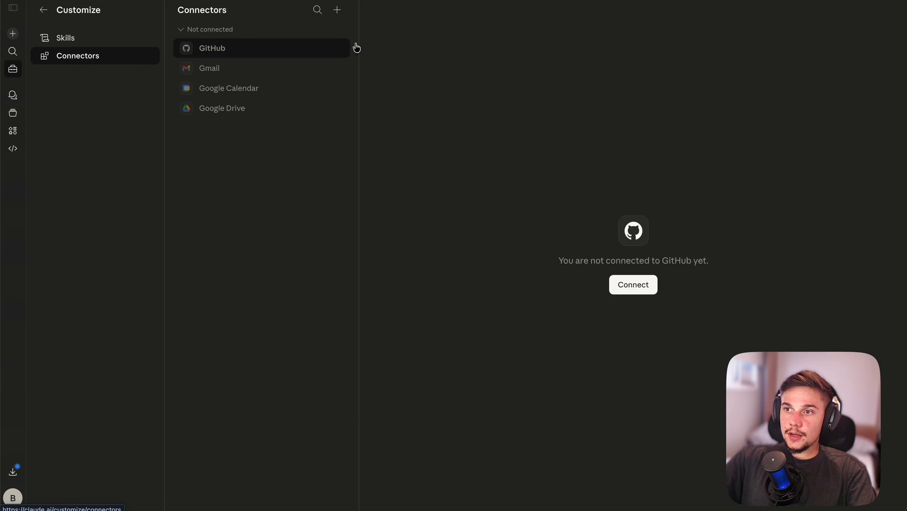
Step: Open the Skills section and read the description of the skill-creator example skill
{"action": "left_click", "coordinate": [72, 42]}
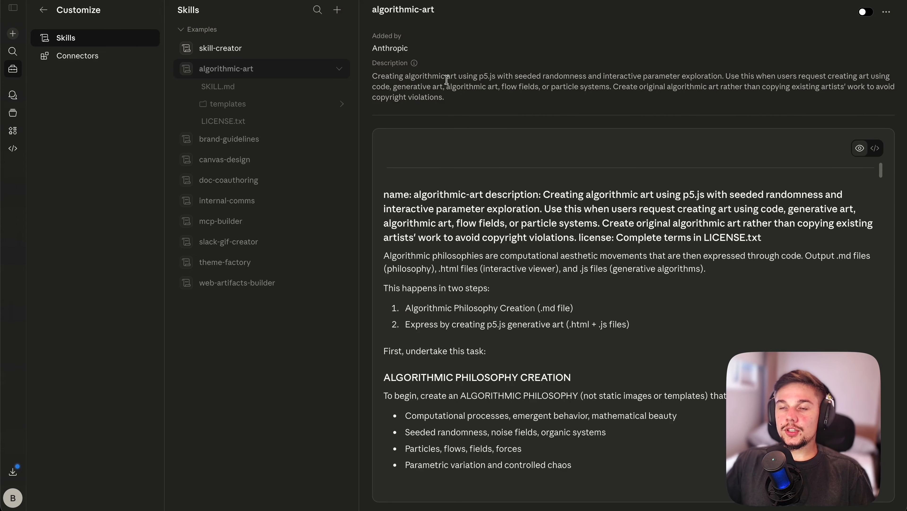
{"action": "left_click", "coordinate": [250, 54]}
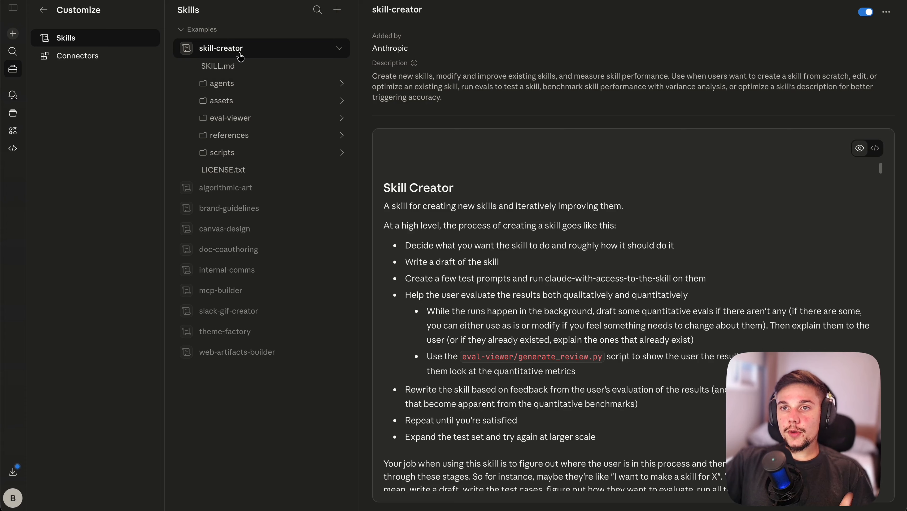
{"action": "double_click", "coordinate": [388, 75]}
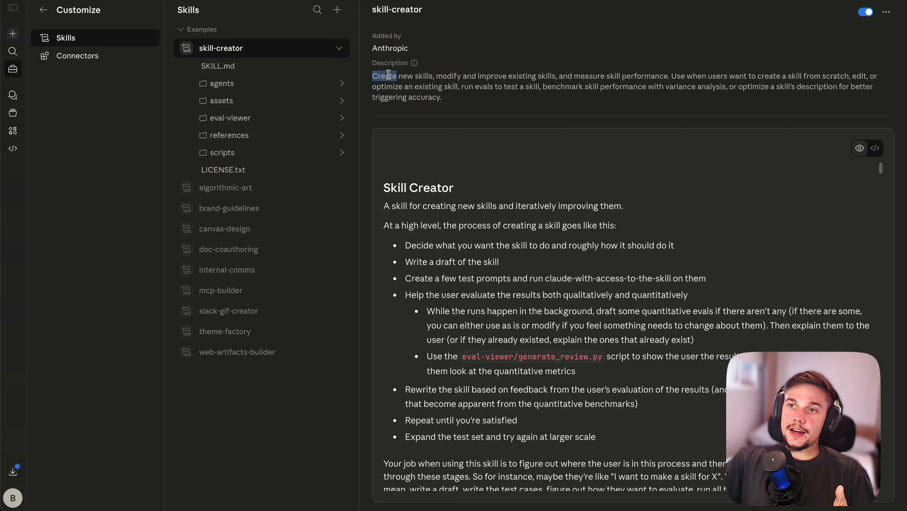
{"action": "left_click_drag", "start_coordinate": [388, 76], "coordinate": [844, 78]}
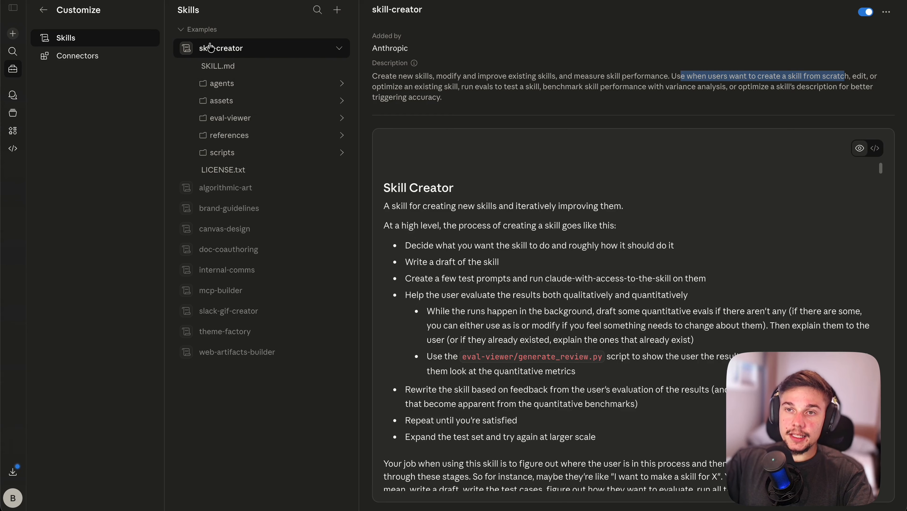
Step: Look through the algorithmic-art, brand-guidelines and canvas-design example skills
{"action": "left_click", "coordinate": [231, 191]}
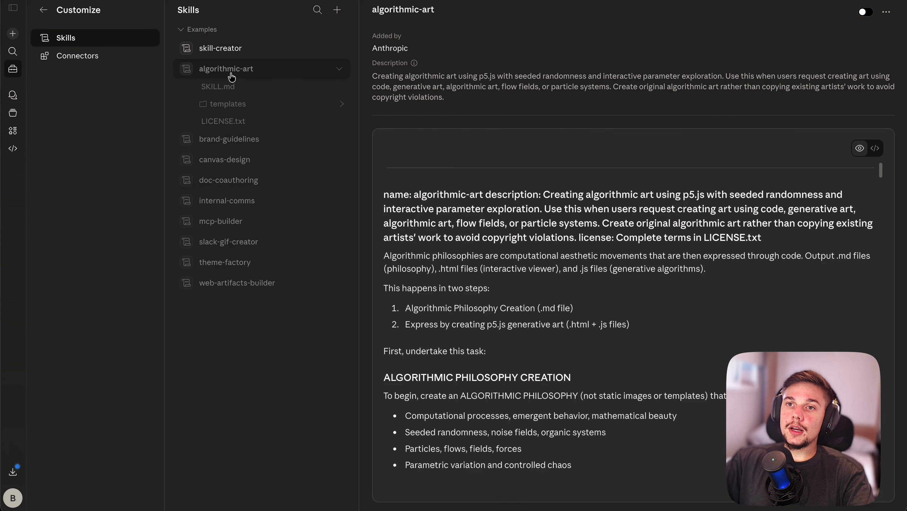
{"action": "left_click", "coordinate": [239, 143]}
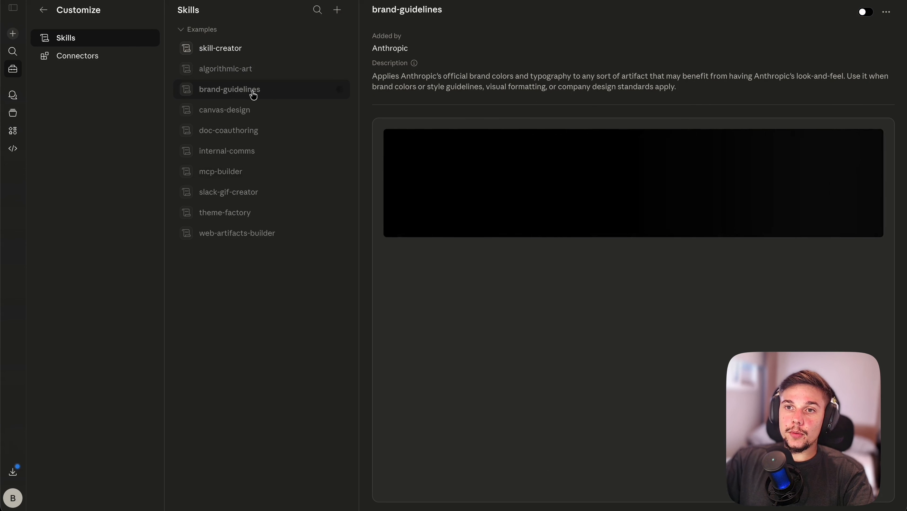
{"action": "left_click", "coordinate": [239, 148]}
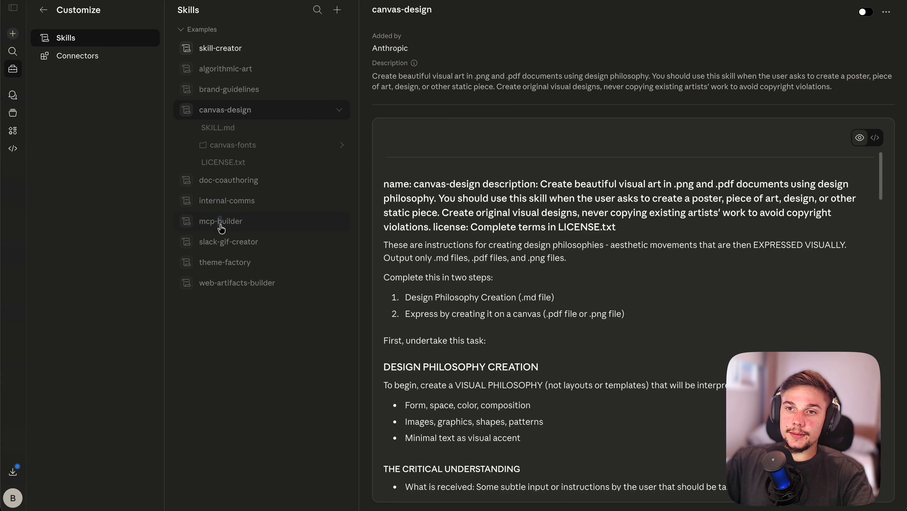
Step: Review the mcp-builder skill's MCP Server Development Guide, and switch the skill on and back off
{"action": "left_click", "coordinate": [220, 223]}
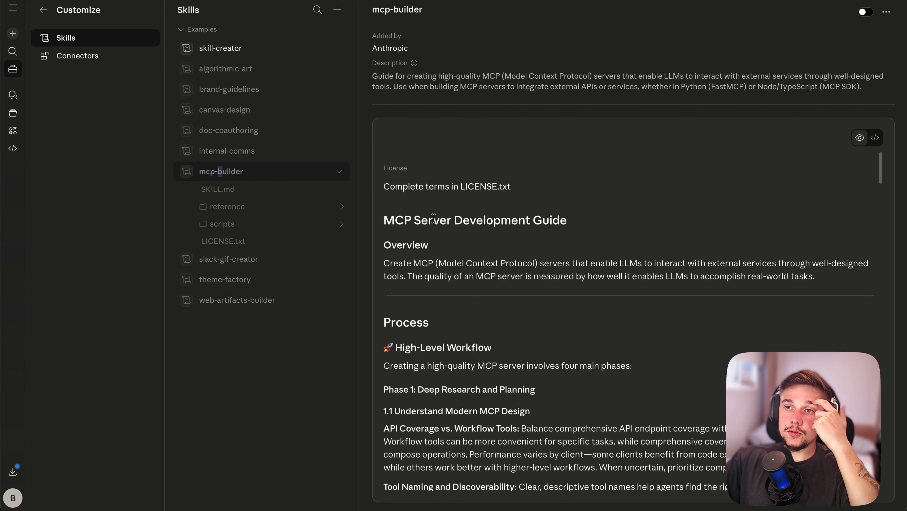
{"action": "left_click_drag", "start_coordinate": [411, 220], "coordinate": [587, 219]}
{"action": "left_click", "coordinate": [576, 260]}
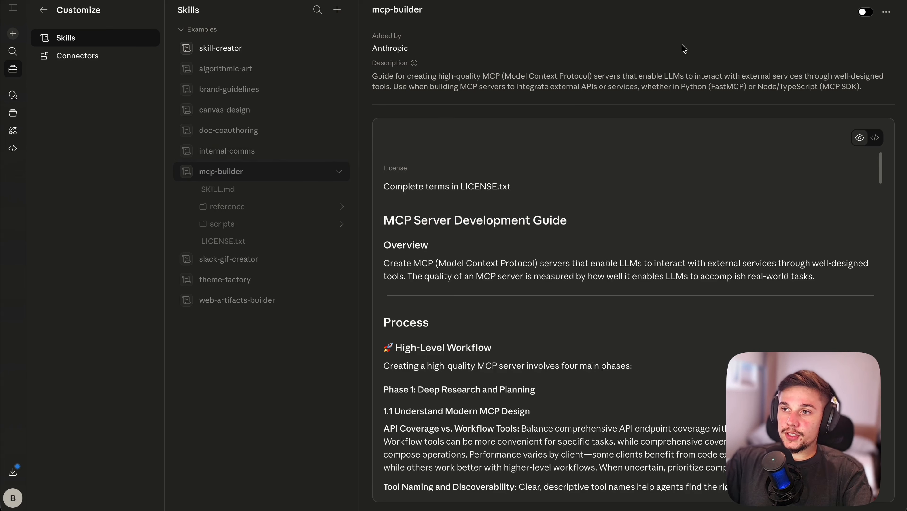
{"action": "left_click", "coordinate": [865, 12]}
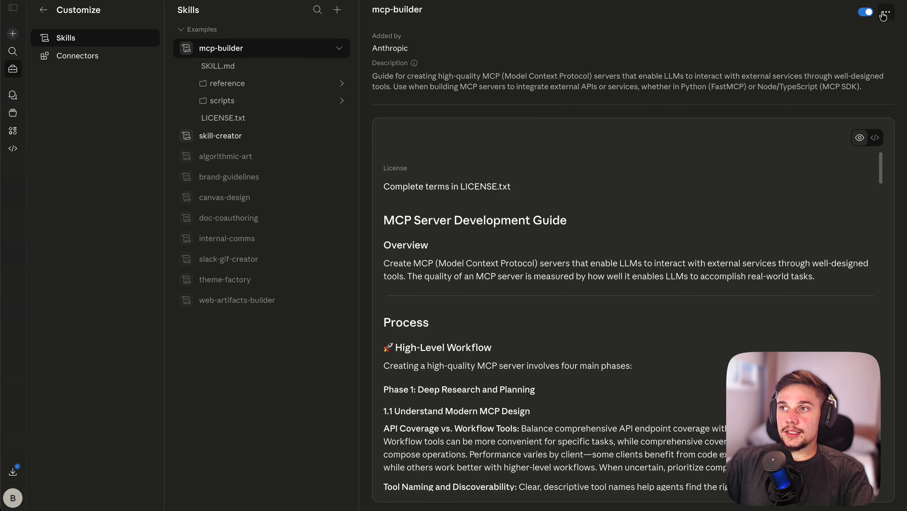
{"action": "left_click", "coordinate": [864, 14]}
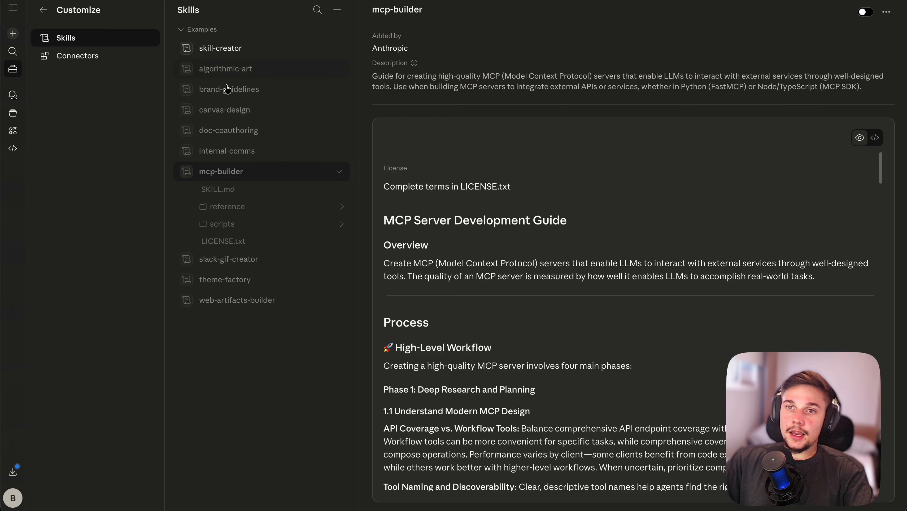
Step: Open the upload option for adding a skill, read its .md and .zip file requirements, and close it without uploading
{"action": "left_click", "coordinate": [338, 12]}
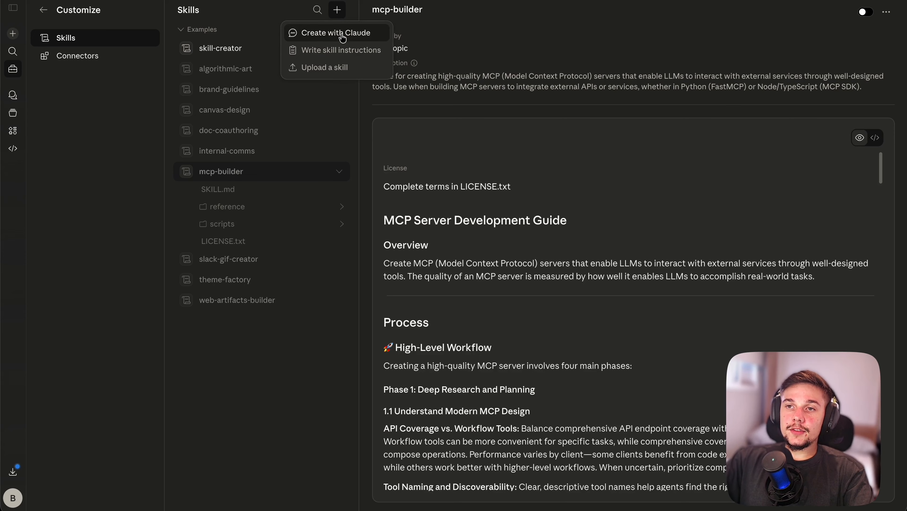
{"action": "left_click", "coordinate": [341, 71]}
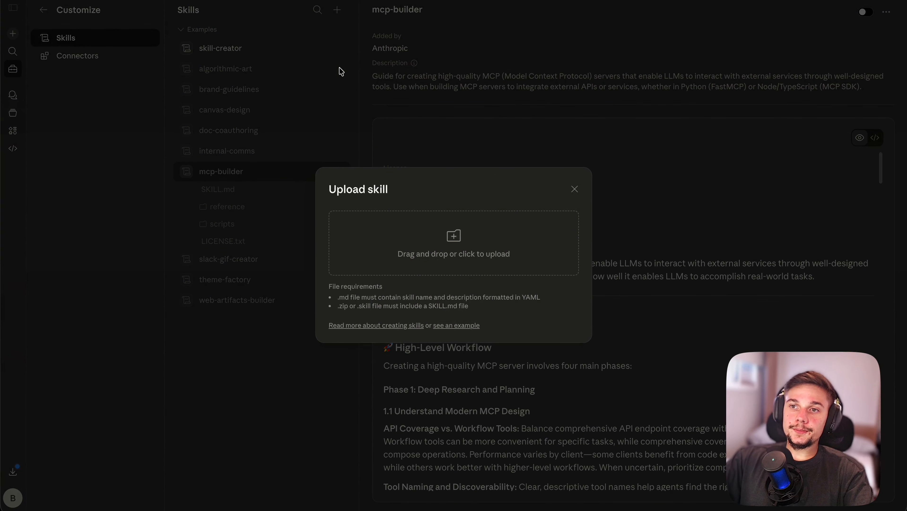
{"action": "triple_click", "coordinate": [343, 297]}
{"action": "triple_click", "coordinate": [353, 306]}
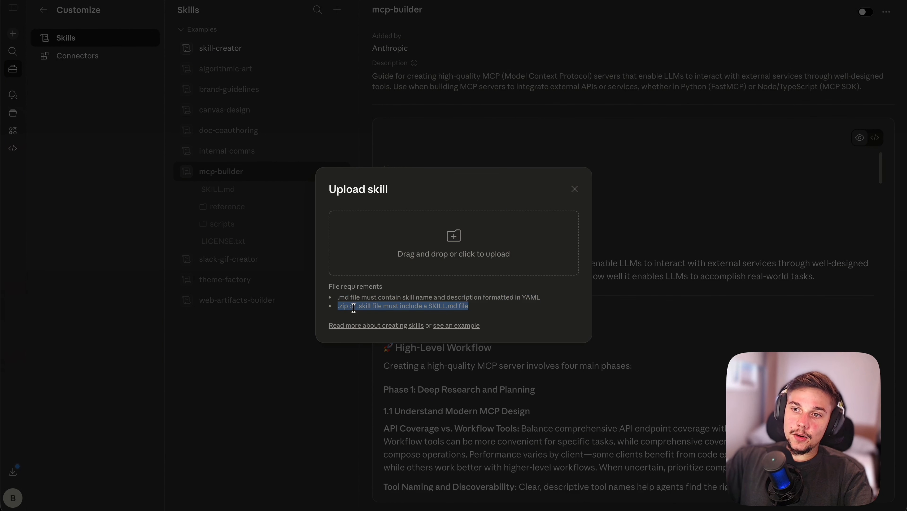
{"action": "left_click", "coordinate": [413, 295]}
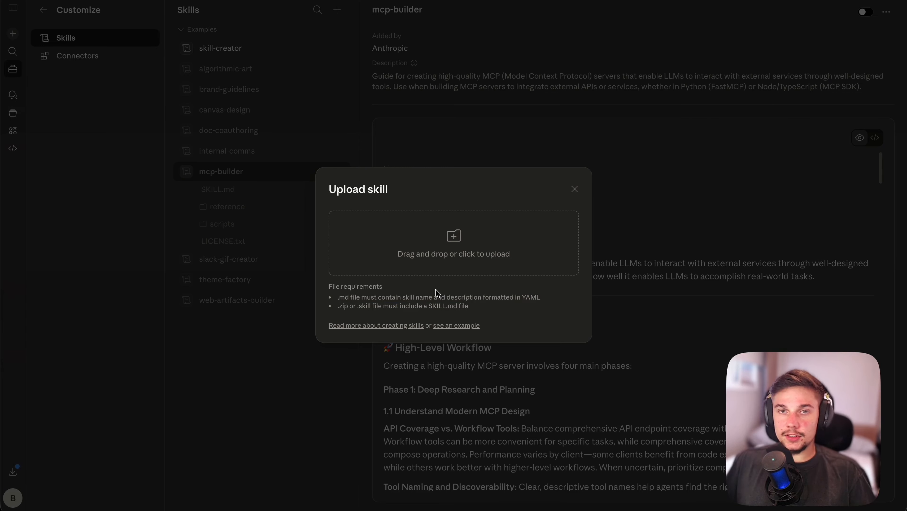
{"action": "left_click", "coordinate": [308, 119]}
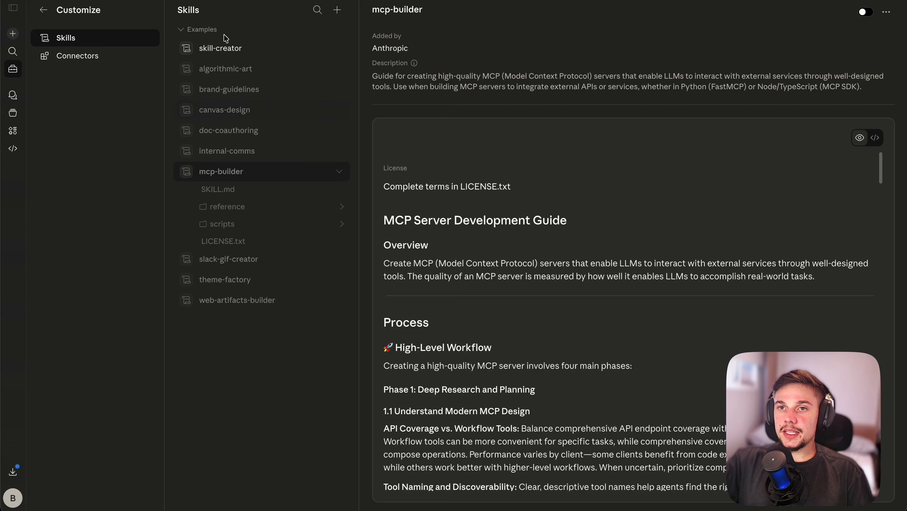
Step: Examine the file structure of the skill-creator skill, expanding its agents, assets and references folders
{"action": "left_click", "coordinate": [229, 54]}
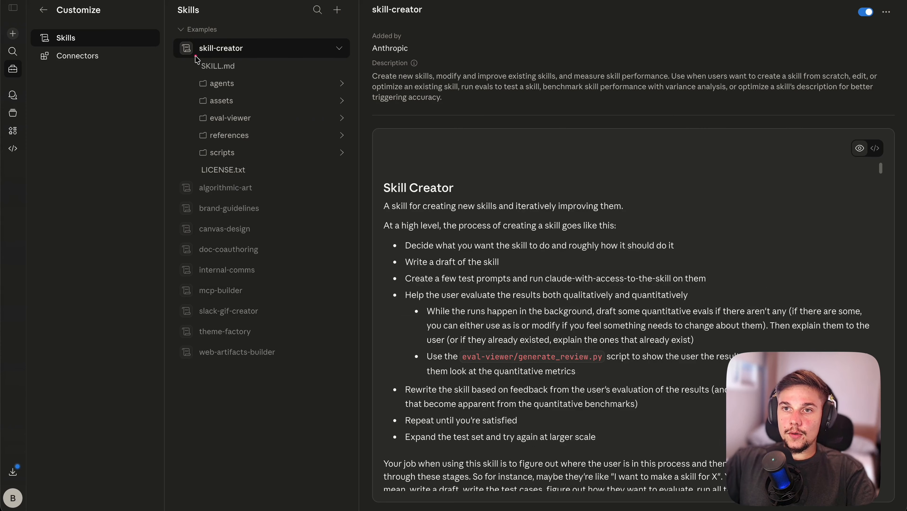
{"action": "mouse_move", "coordinate": [175, 39]}
{"action": "left_mouse_down"}
{"action": "mouse_move", "coordinate": [314, 58]}
{"action": "mouse_move", "coordinate": [350, 53]}
{"action": "mouse_move", "coordinate": [174, 74]}
{"action": "mouse_move", "coordinate": [368, 141]}
{"action": "mouse_move", "coordinate": [373, 160]}
{"action": "left_mouse_up"}
{"action": "mouse_move", "coordinate": [548, 44]}
{"action": "left_mouse_down"}
{"action": "mouse_move", "coordinate": [354, 118]}
{"action": "mouse_move", "coordinate": [277, 101]}
{"action": "mouse_move", "coordinate": [263, 124]}
{"action": "left_mouse_up"}
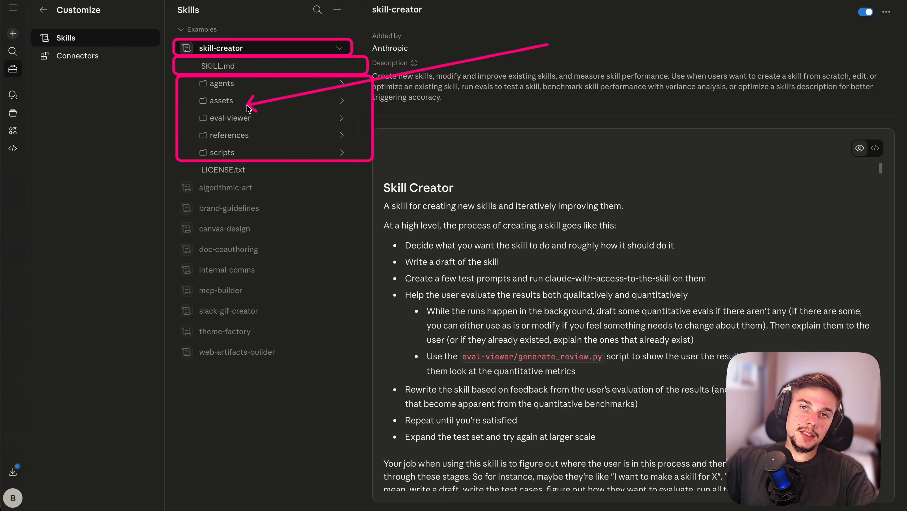
{"action": "left_click", "coordinate": [209, 84]}
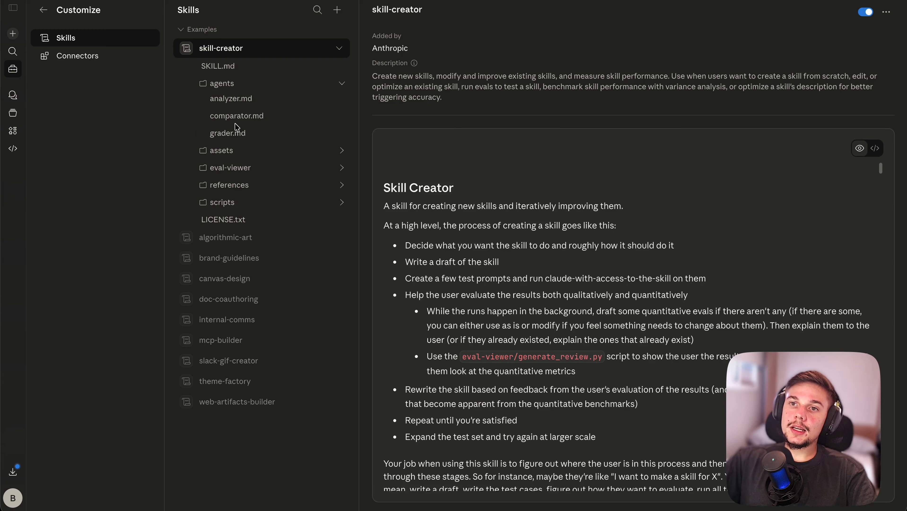
{"action": "left_click", "coordinate": [234, 150]}
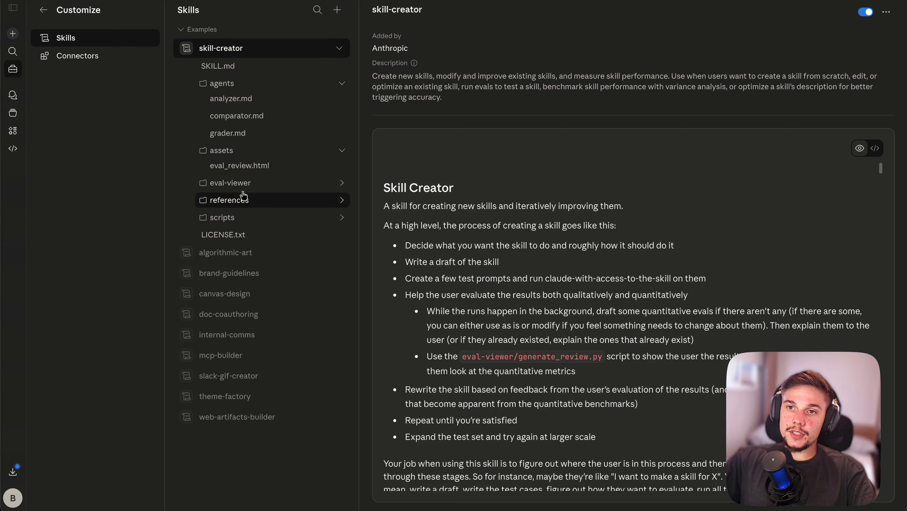
{"action": "left_click", "coordinate": [234, 209]}
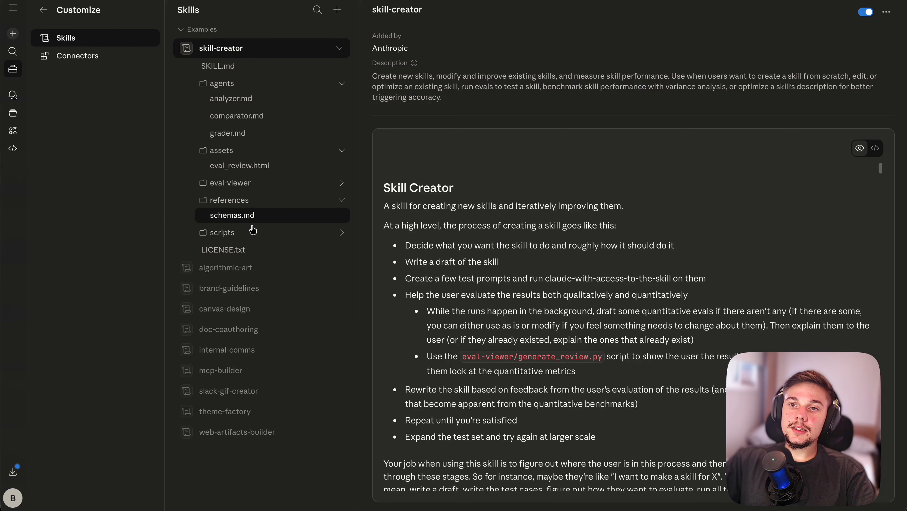
Step: Read through schemas.md in the skill-creator's references folder, and start a new chat
{"action": "left_click", "coordinate": [251, 218]}
{"action": "scroll", "coordinate": [623, 334], "scroll_direction": "down", "scroll_amount": 15}
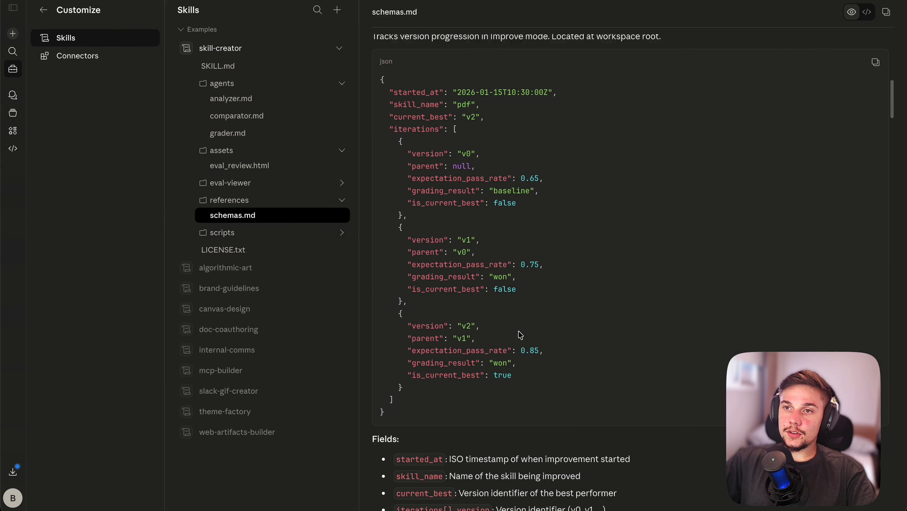
{"action": "scroll", "coordinate": [518, 337], "scroll_direction": "down", "scroll_amount": 15}
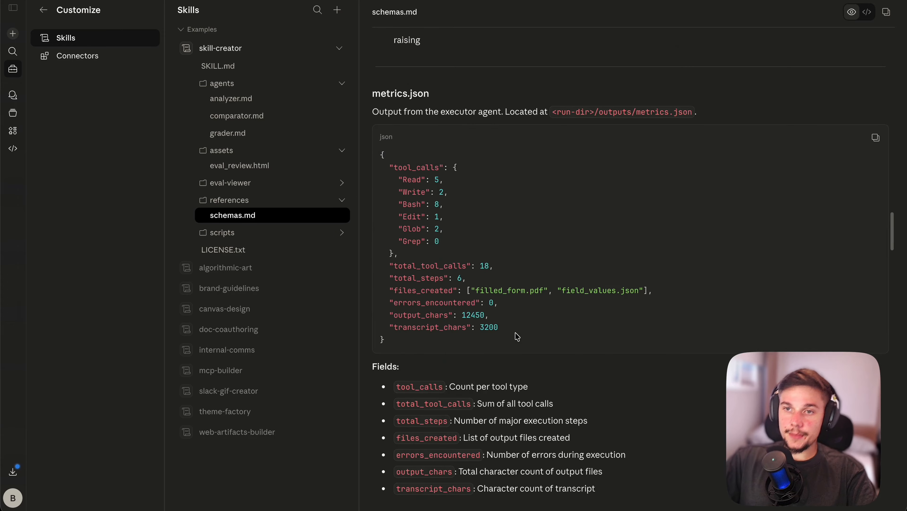
{"action": "scroll", "coordinate": [515, 334], "scroll_direction": "down", "scroll_amount": 10}
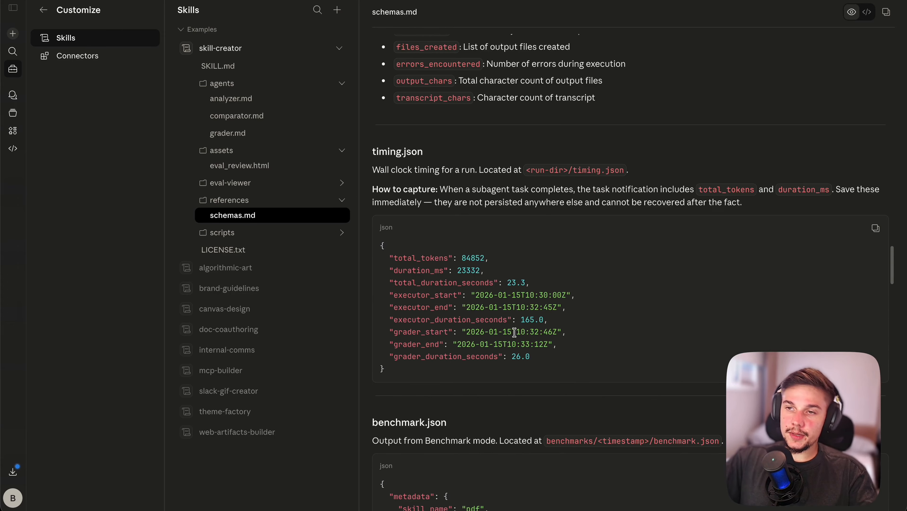
{"action": "left_click", "coordinate": [13, 33]}
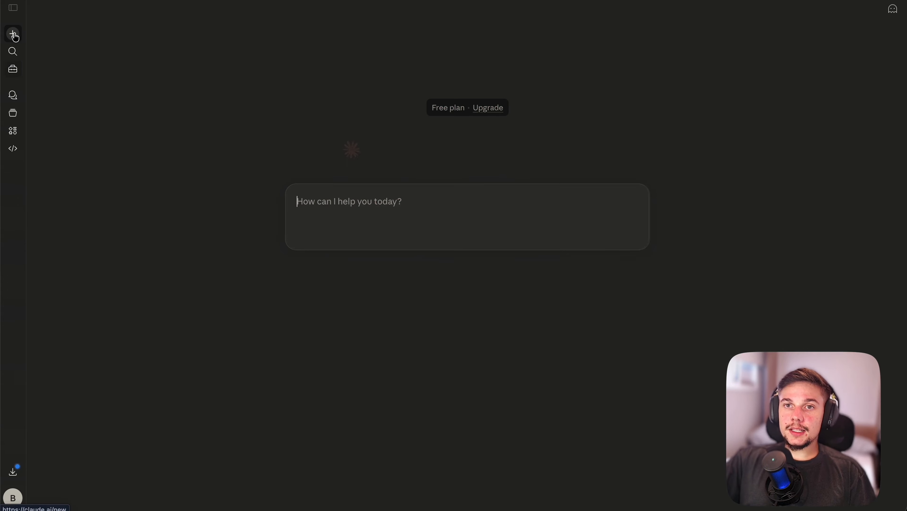